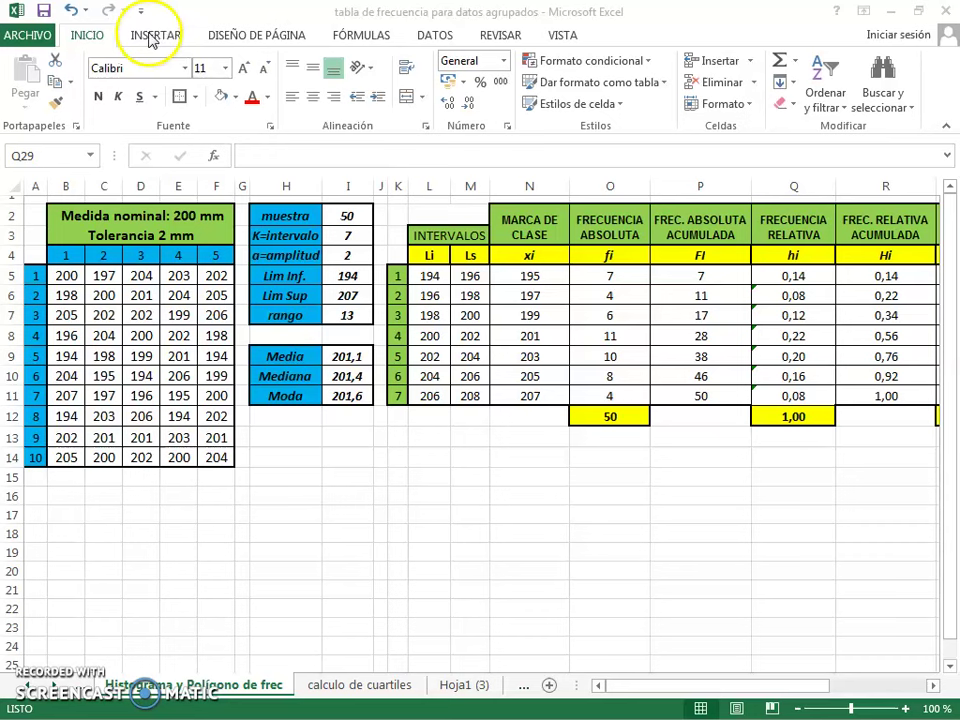
Insert a blank clustered column chart and drag it below the frequency table
left_click(152, 38)
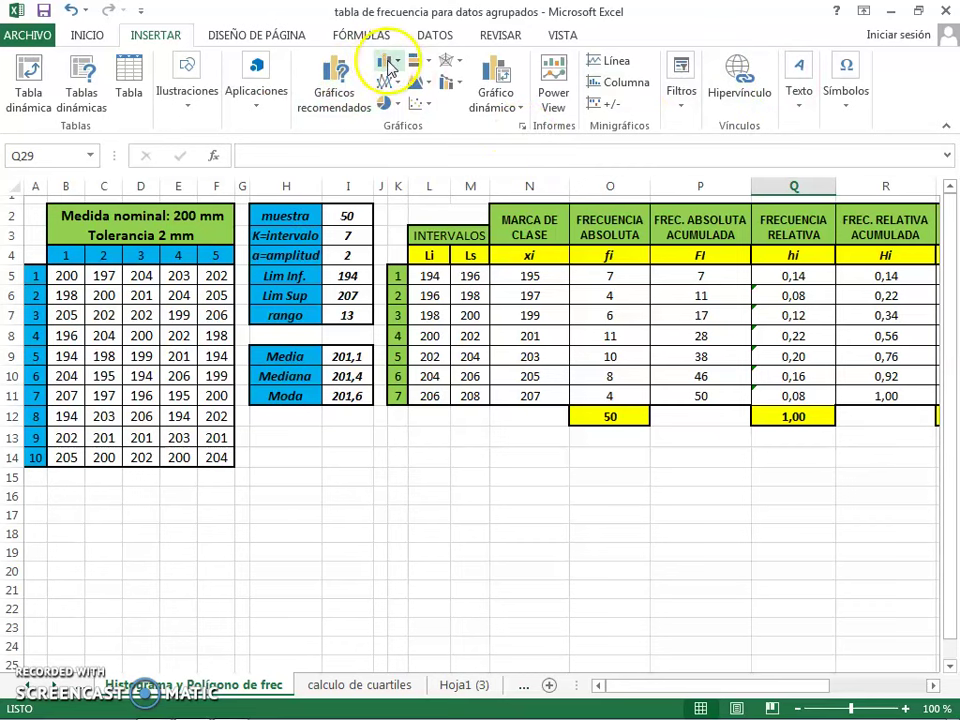
left_click(389, 63)
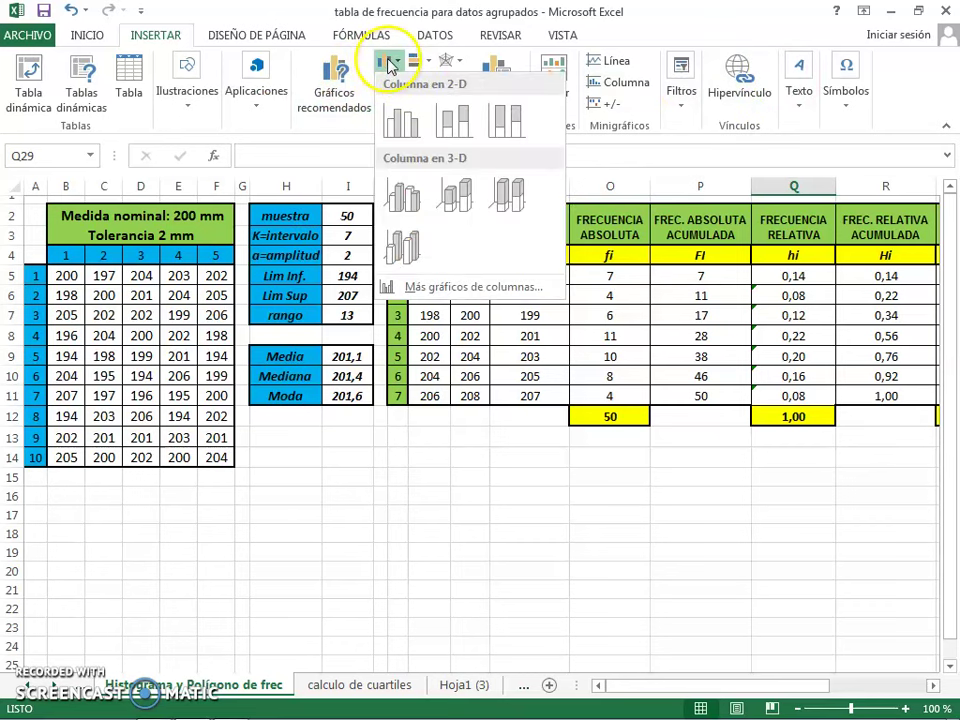
left_click(400, 118)
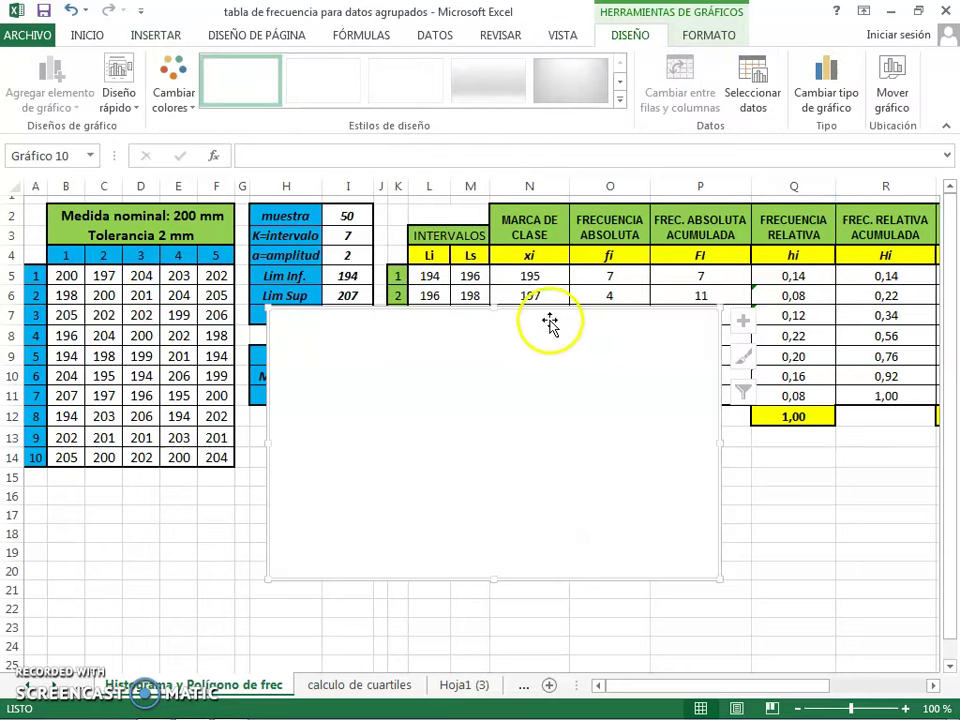
left_click_drag(539, 318, 553, 408)
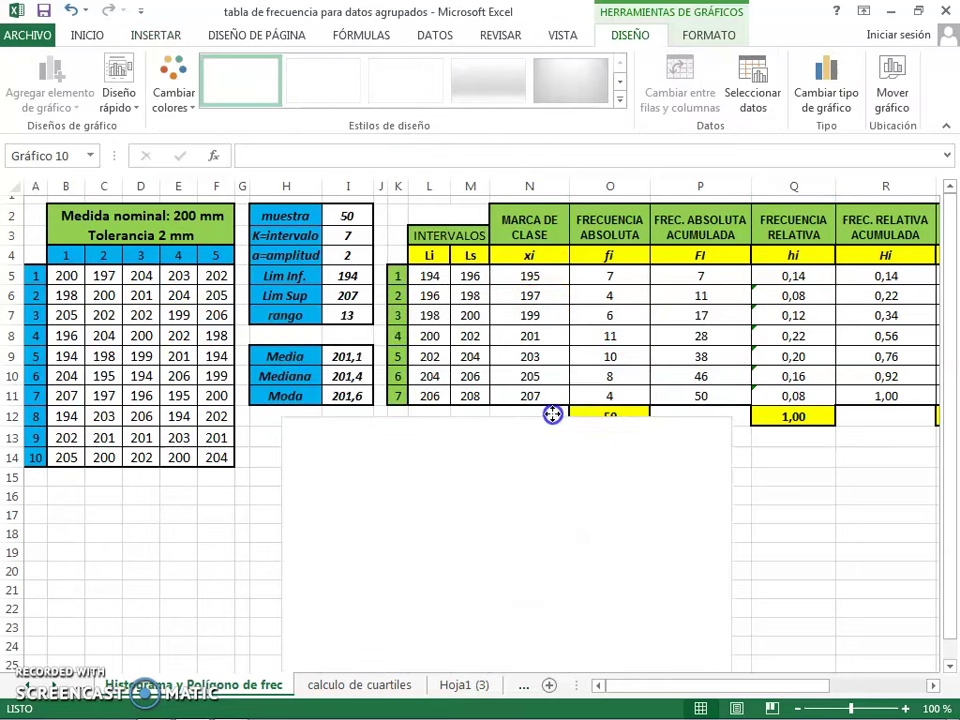
left_click_drag(948, 375, 948, 410)
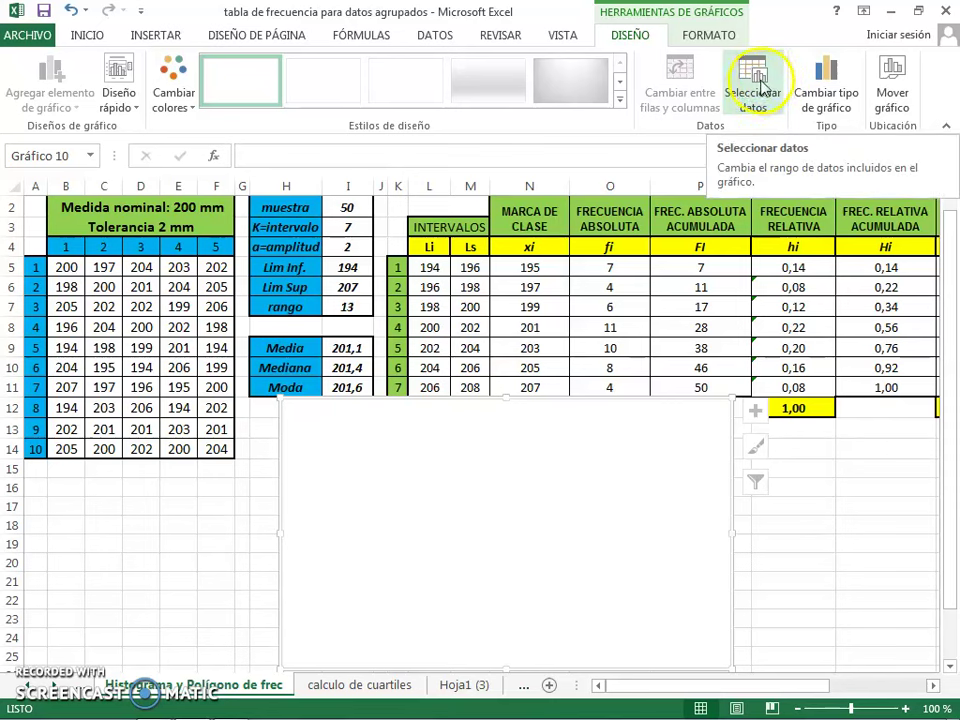
Add a series named 'HISTOGRAMA DE FRECUENCIA' with values from O5:O11
left_click(762, 86)
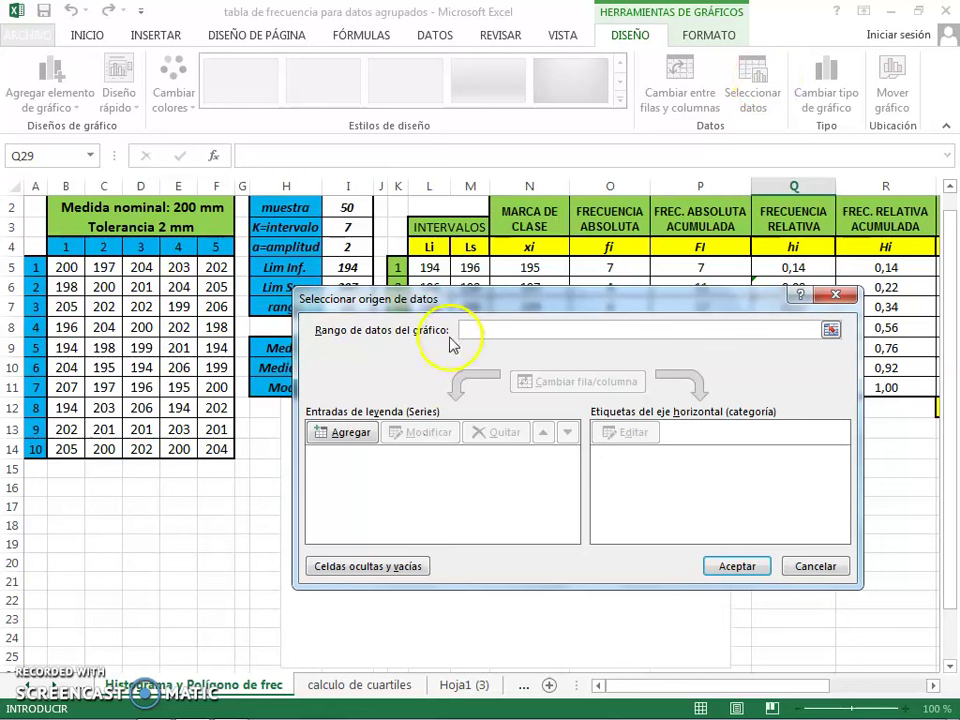
left_click(351, 436)
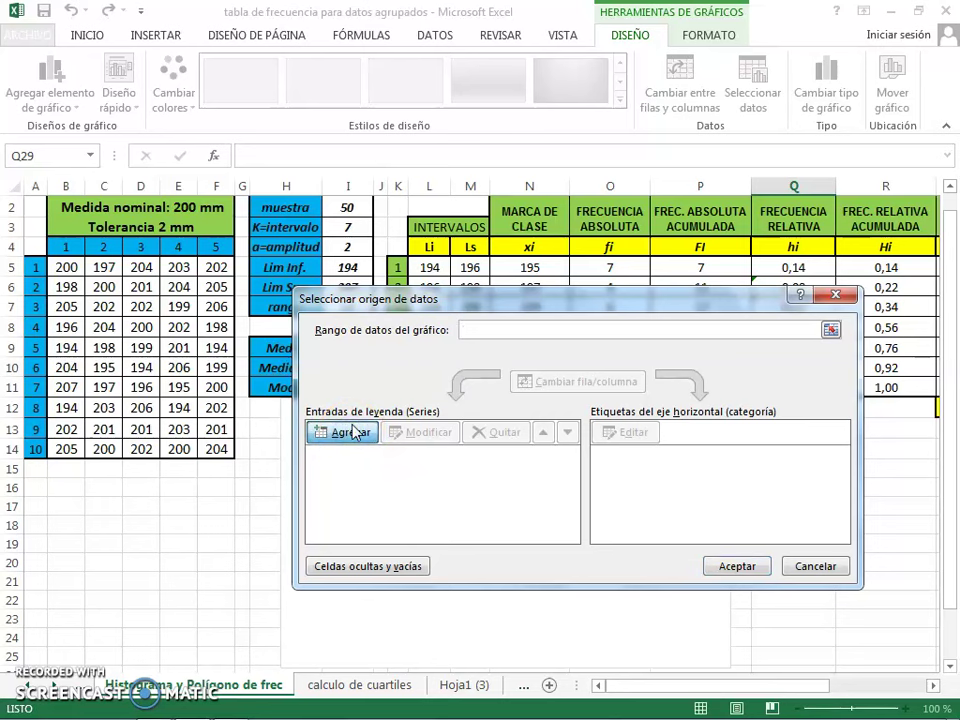
left_click(494, 406)
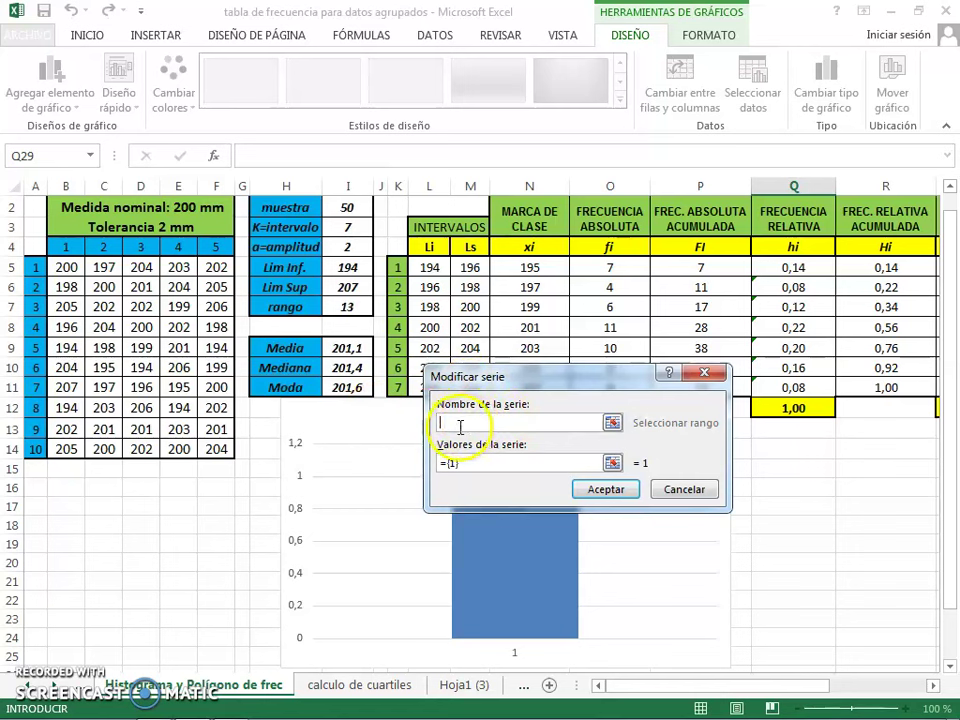
type("HISTOGRAMA DE")
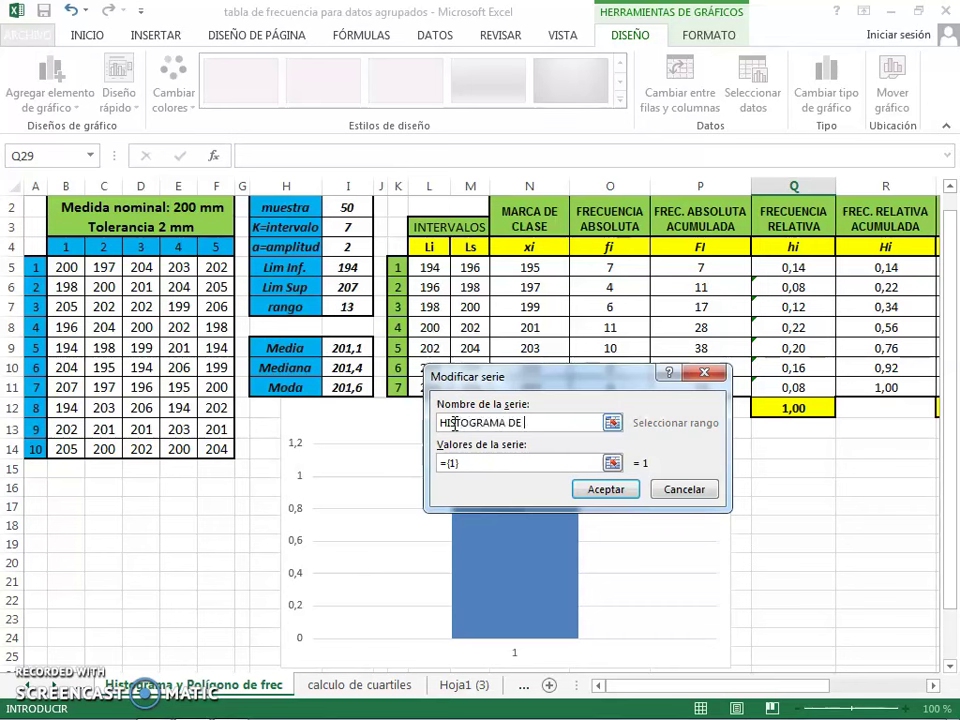
type("UENCIA")
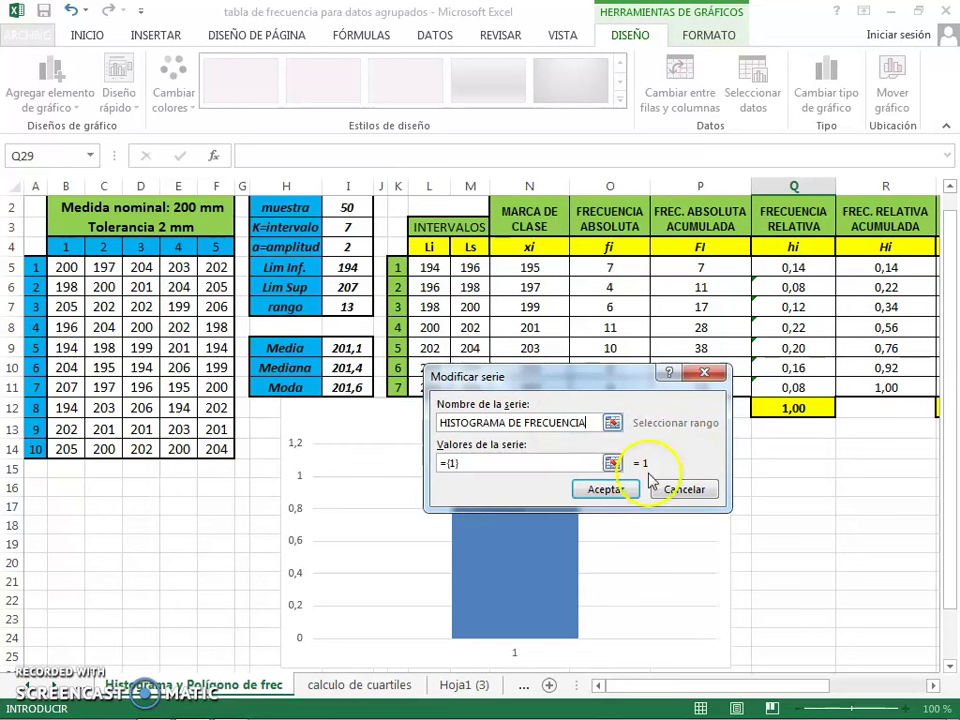
left_click(490, 463)
key("BackSpace")
key("BackSpace")
key("BackSpace")
key("BackSpace")
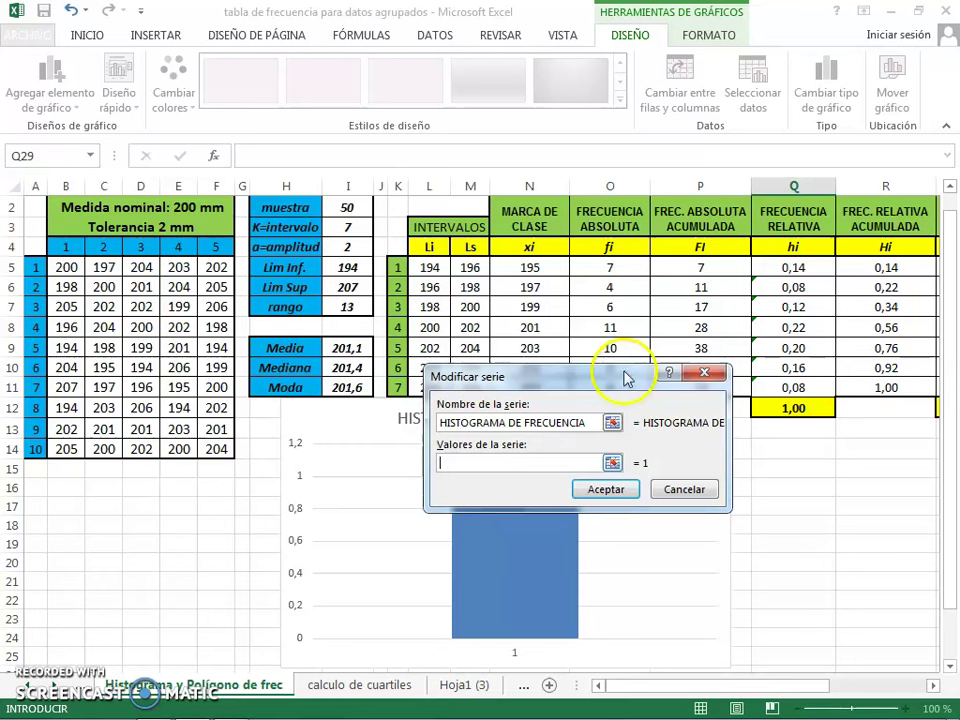
left_click_drag(613, 384, 623, 430)
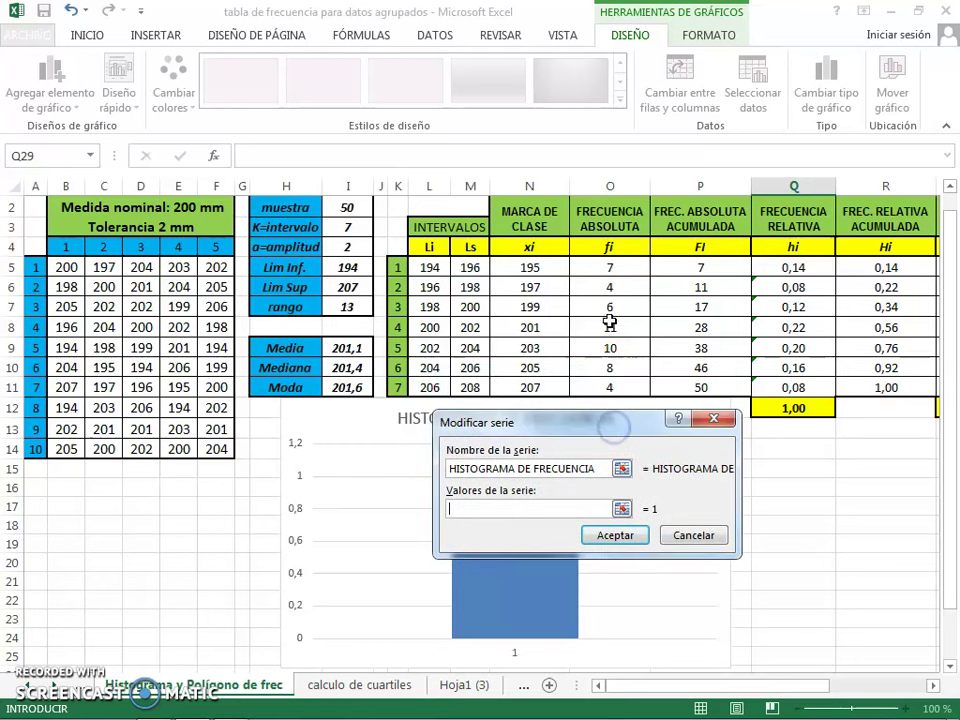
left_click_drag(604, 265, 604, 380)
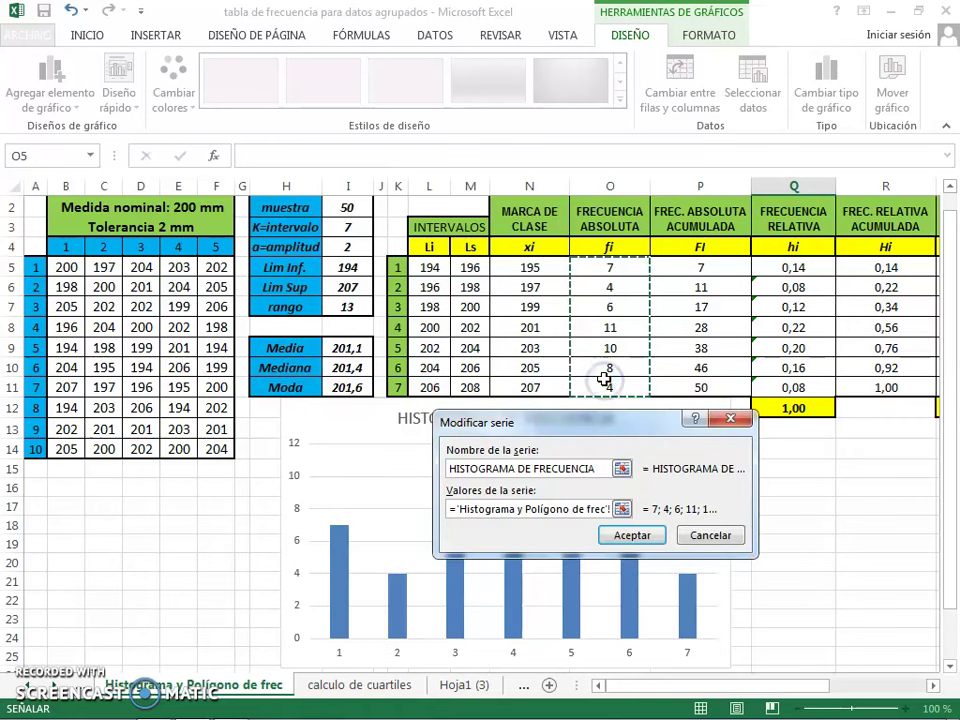
left_click(636, 540)
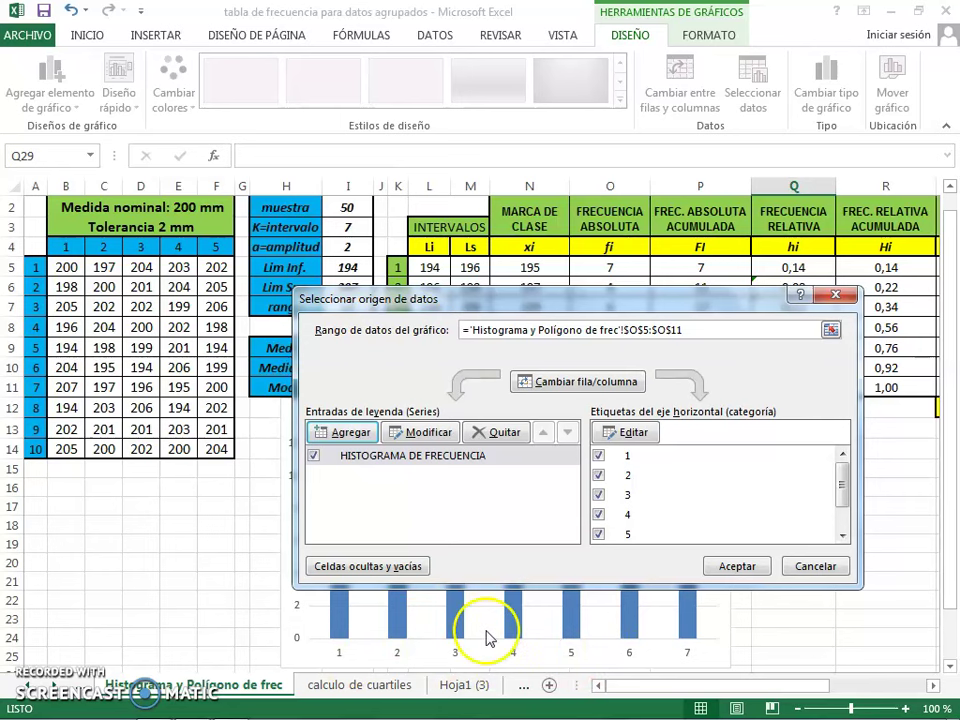
Set the horizontal axis category labels to the class marks in N5:N11
left_click(645, 440)
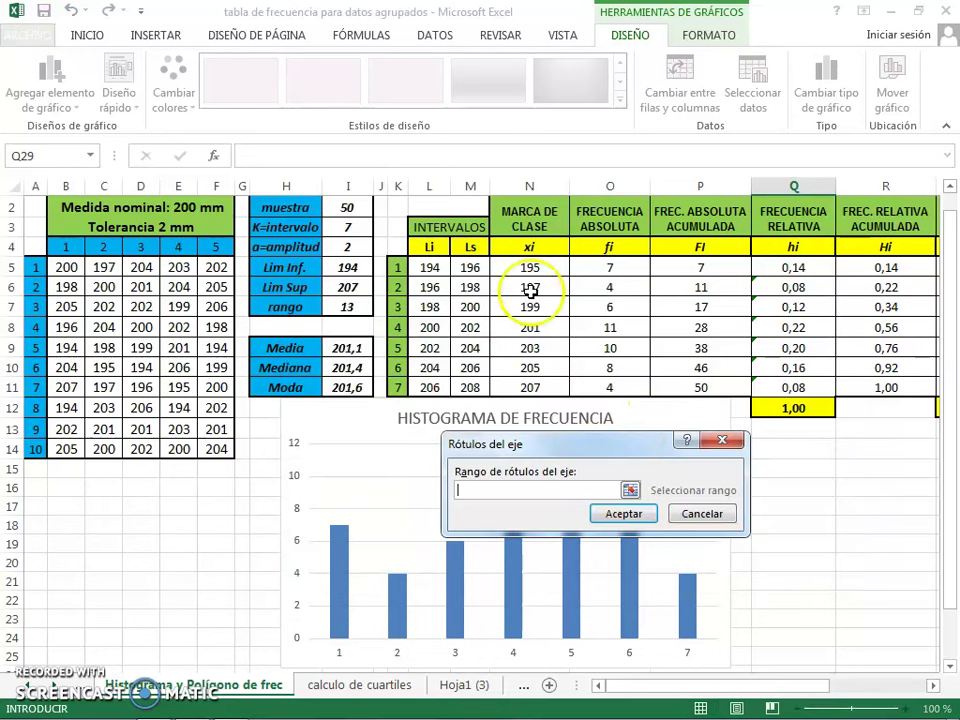
left_click_drag(525, 268, 513, 388)
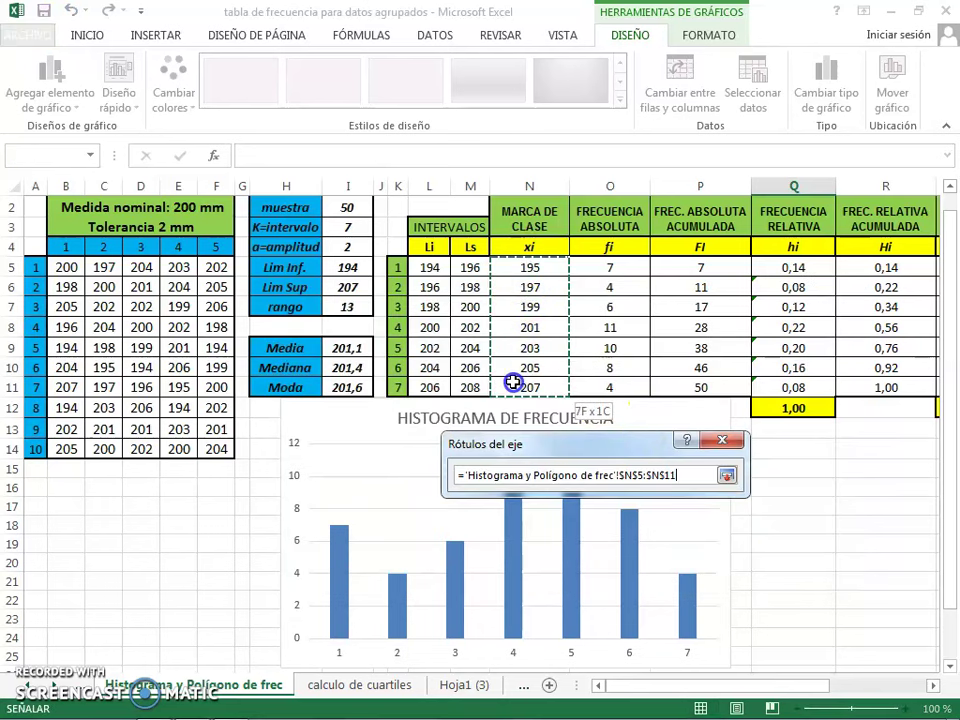
left_click(624, 514)
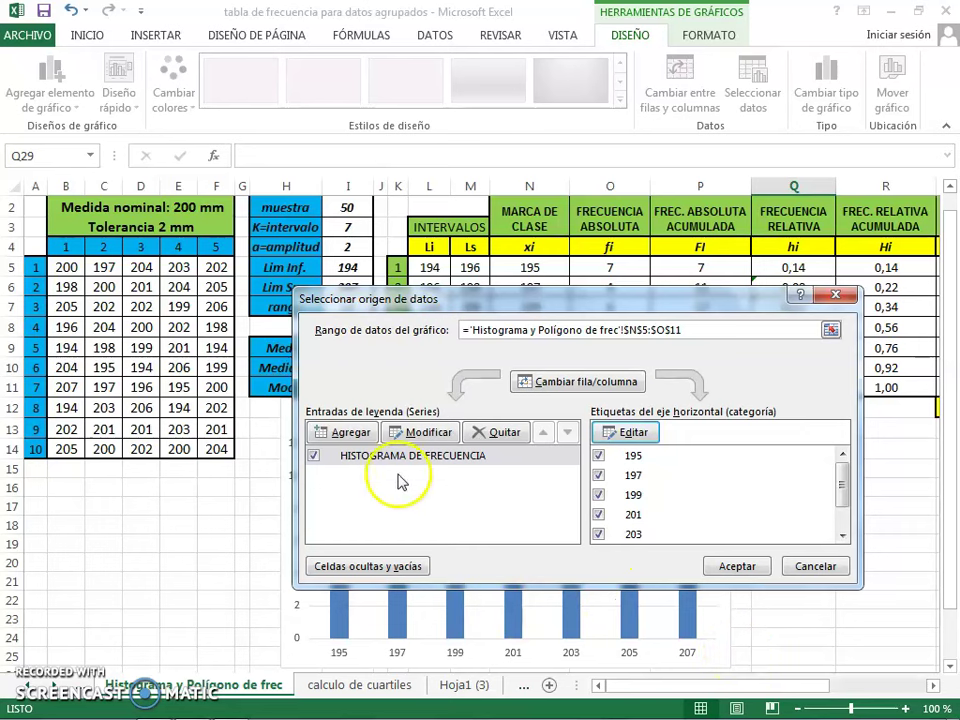
Add a second series 'POLIGONO DE FRECUENCIA' using O5:O11 and apply the changes
left_click(353, 438)
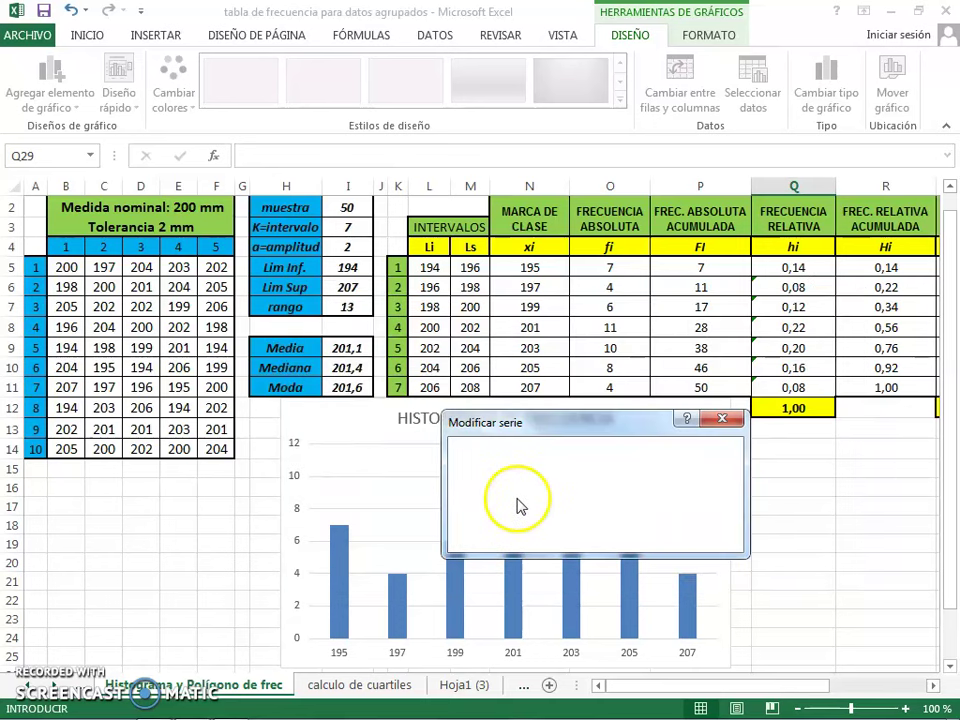
left_click(472, 467)
type("POLIGONO")
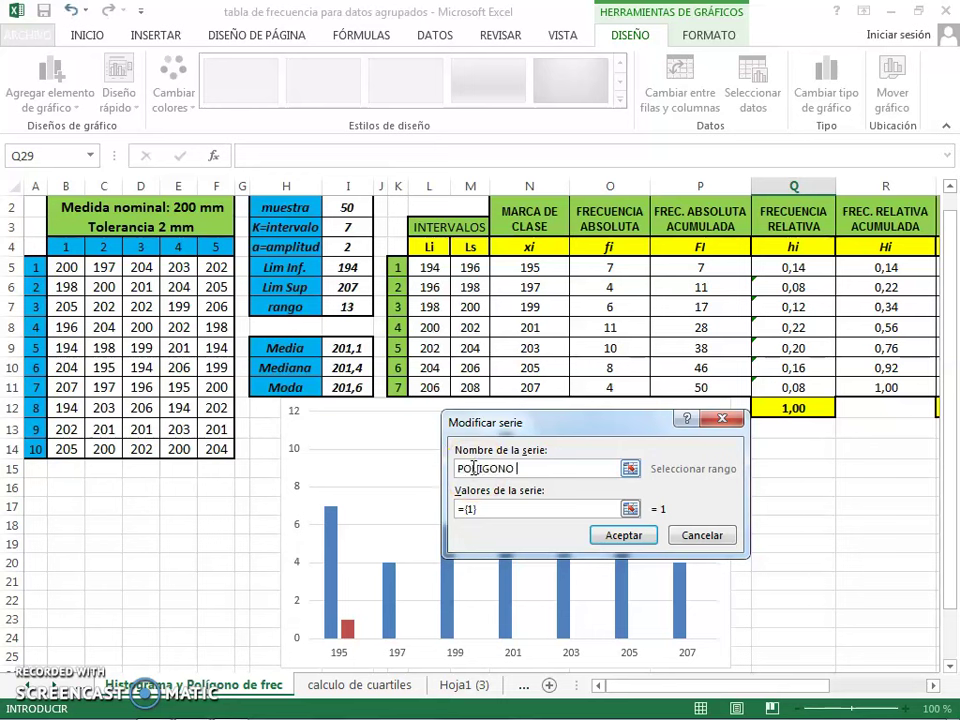
type("DE FRECUENCIA")
left_click(495, 509)
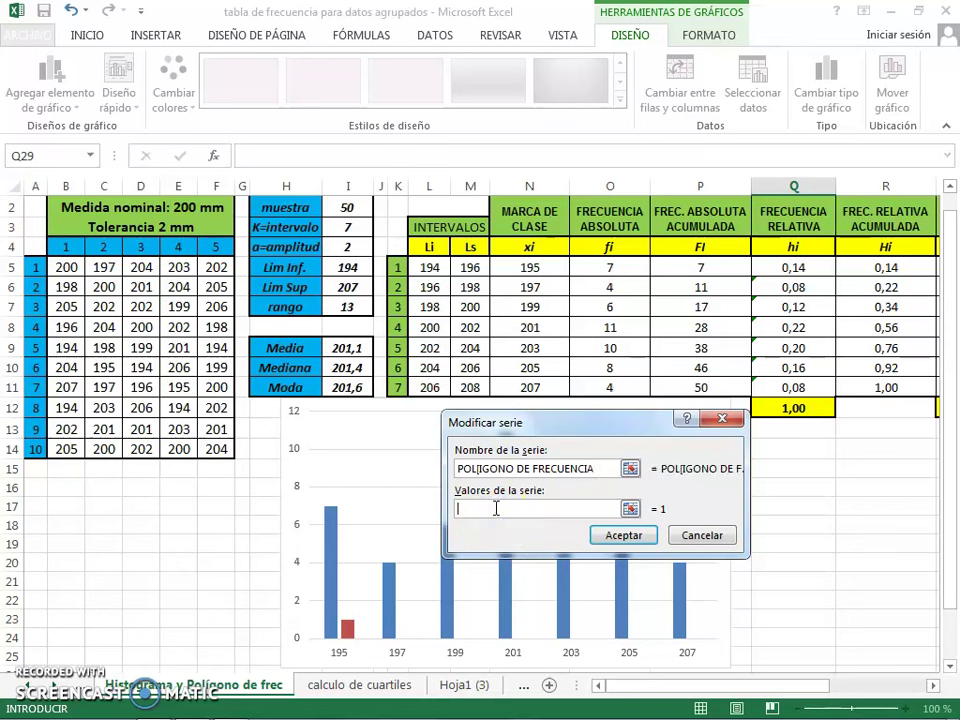
left_click_drag(609, 267, 605, 377)
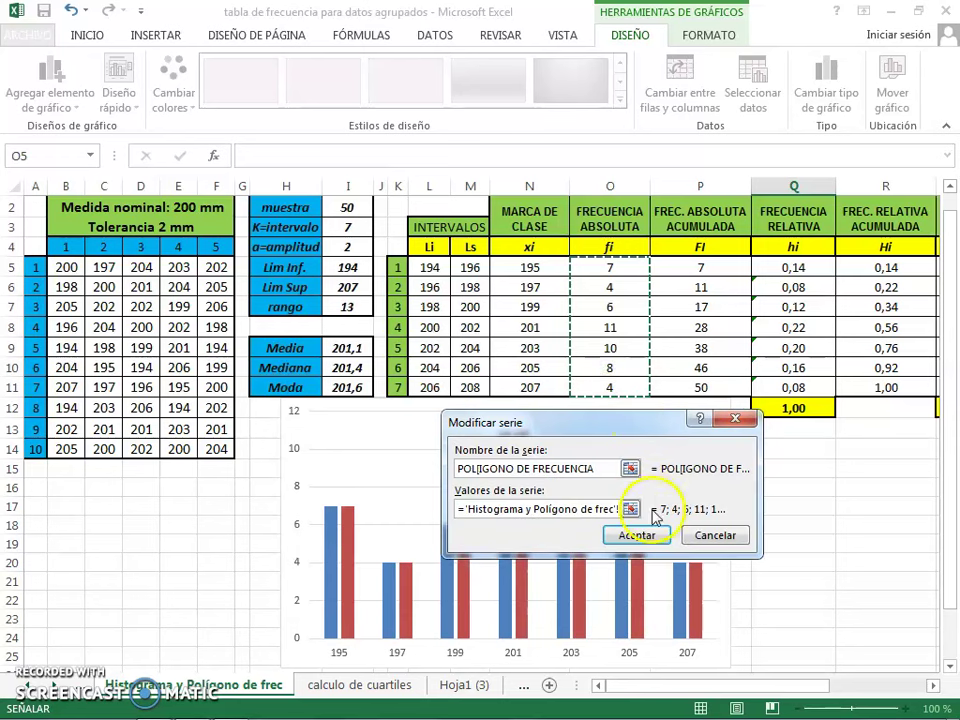
left_click(640, 537)
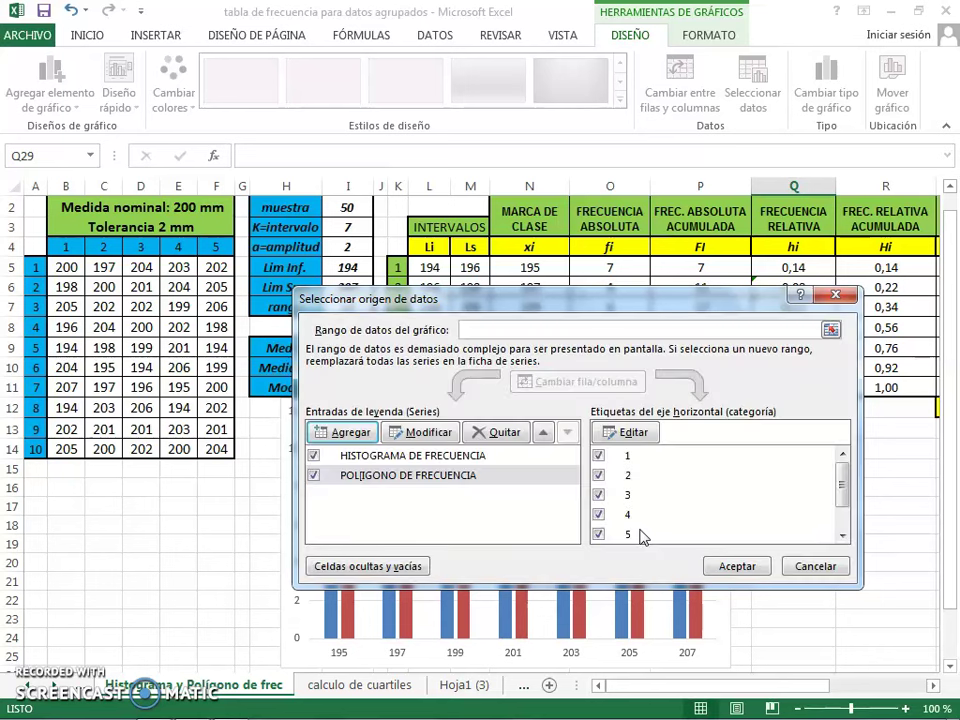
left_click(735, 567)
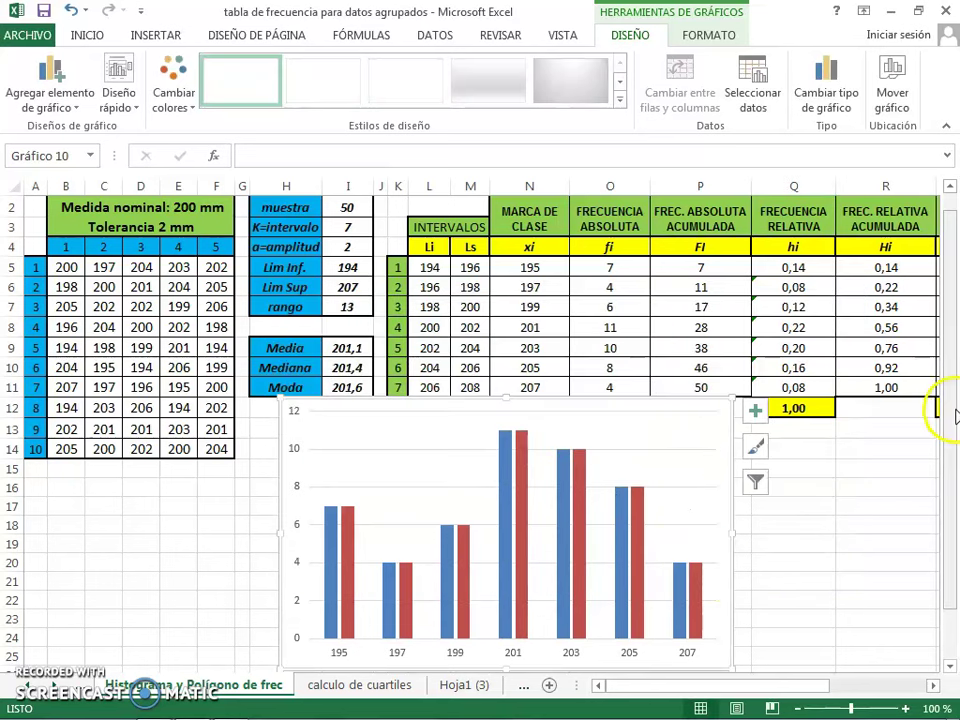
Change to a combo chart: histogram as clustered columns, polygon as a line
scroll(952, 430, "down", 1)
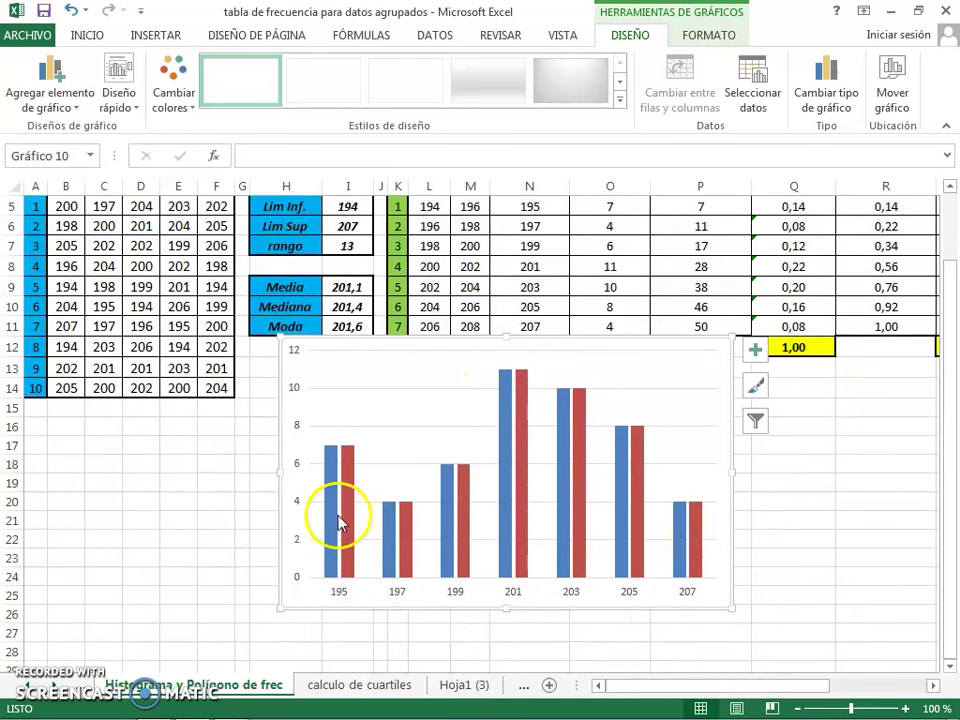
mouse_move(353, 478)
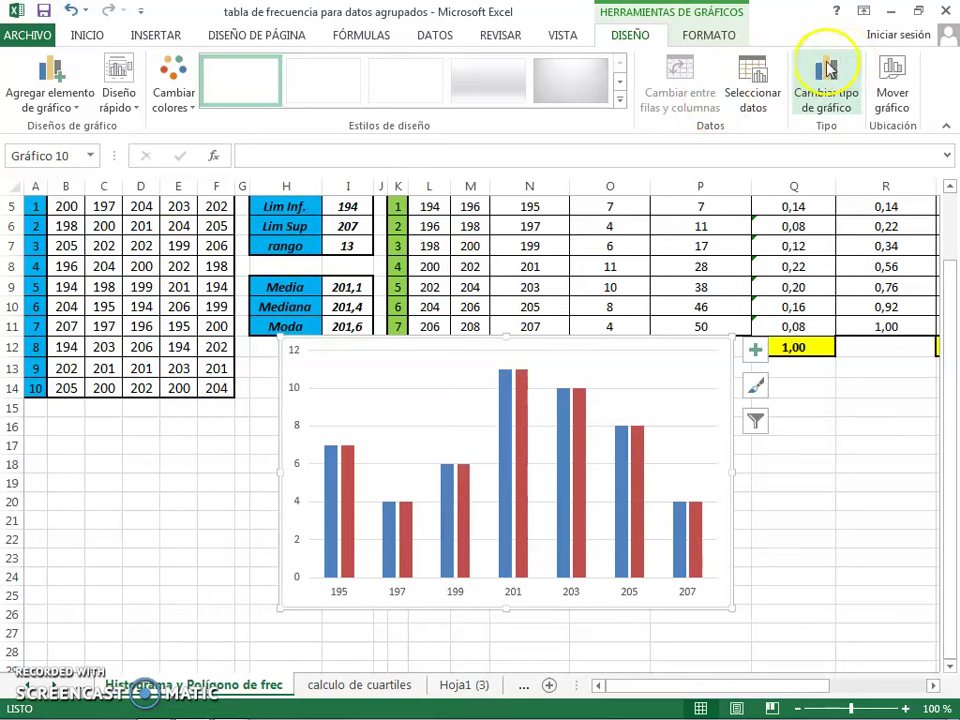
left_click(828, 88)
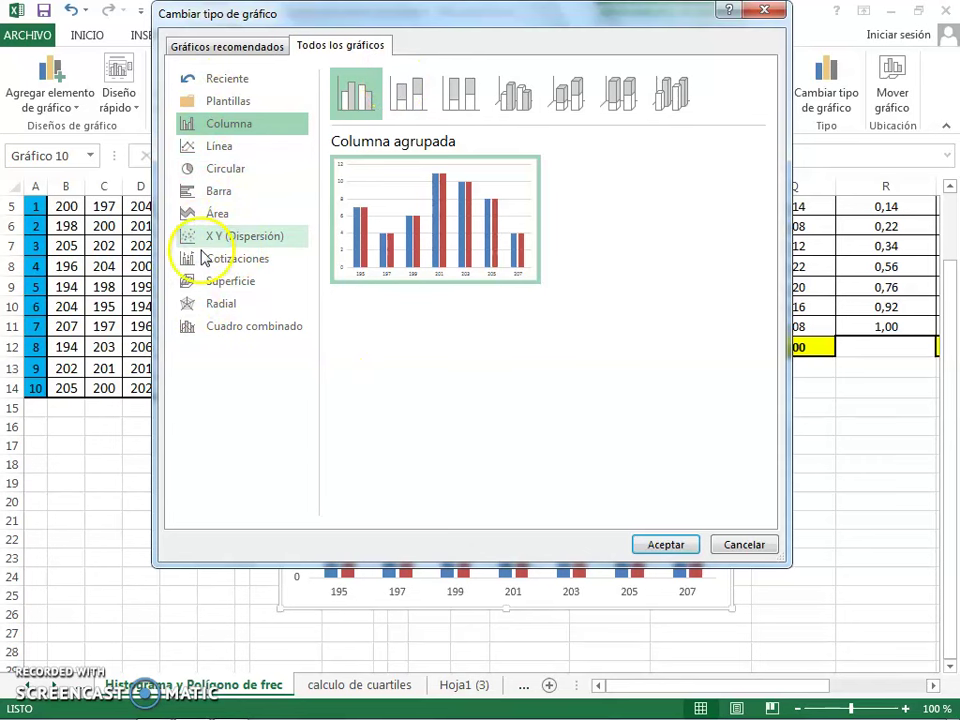
left_click(229, 336)
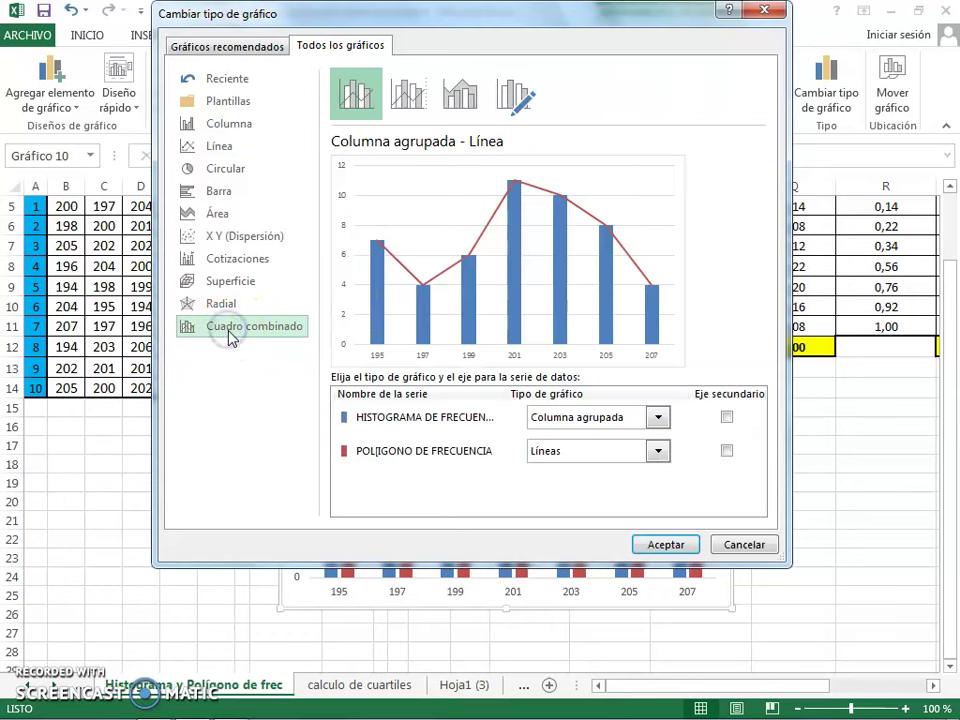
left_click(664, 544)
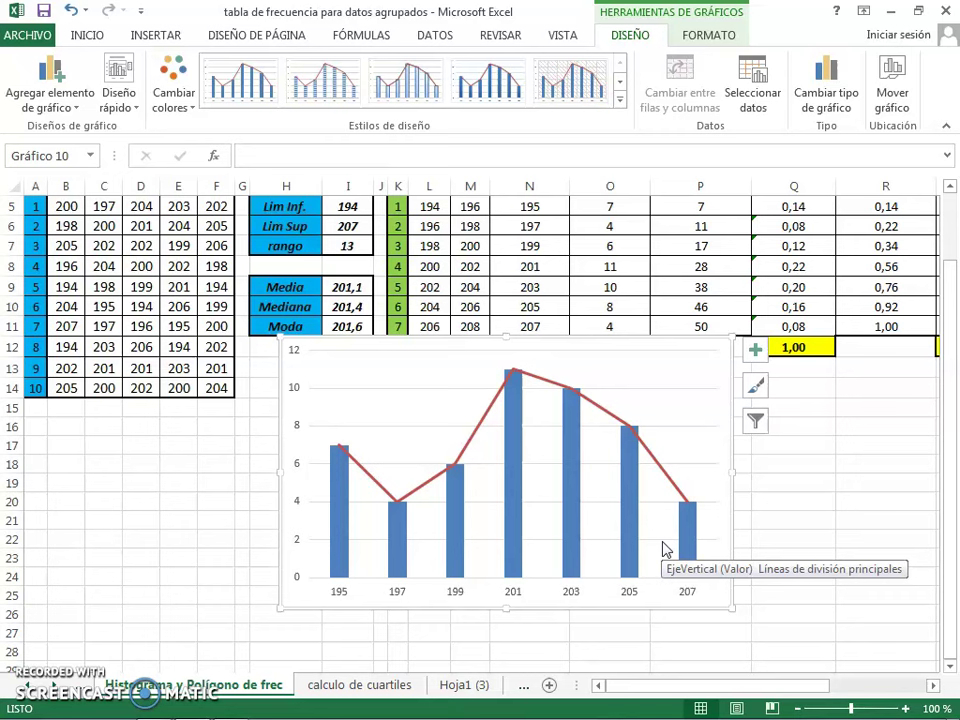
Add a legend and axis titles, apply the fourth chart style, and nudge the chart
left_click(755, 352)
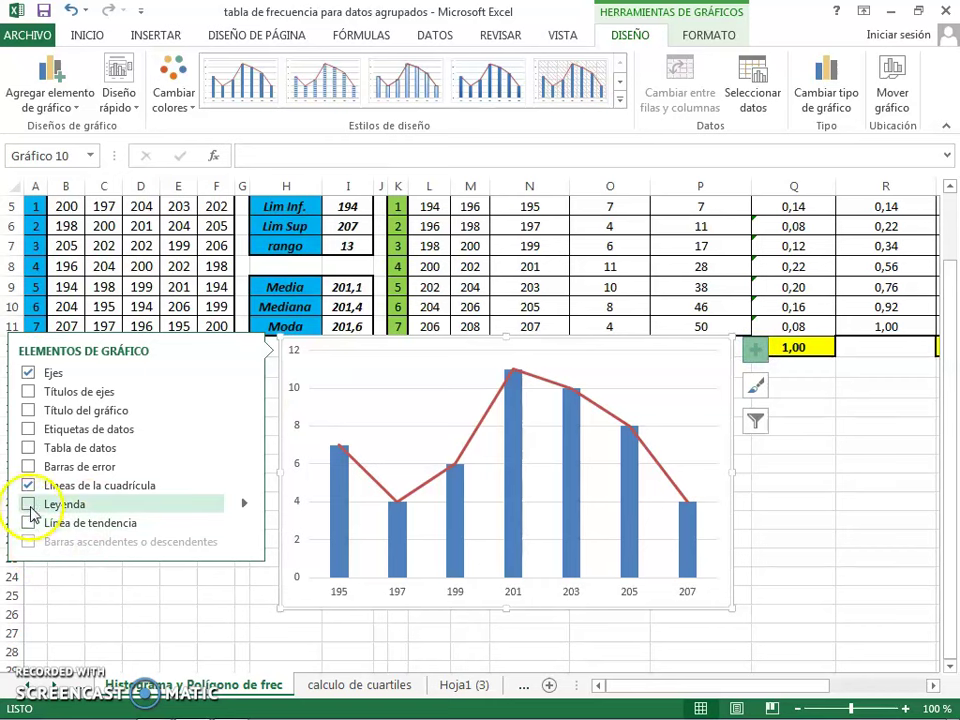
left_click(28, 505)
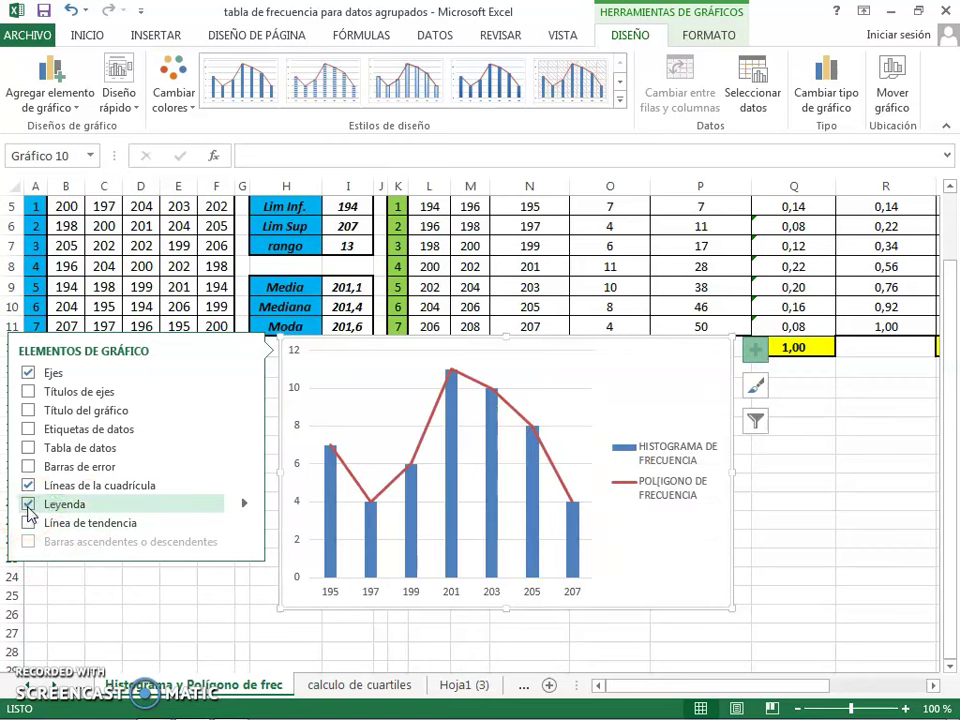
left_click(28, 392)
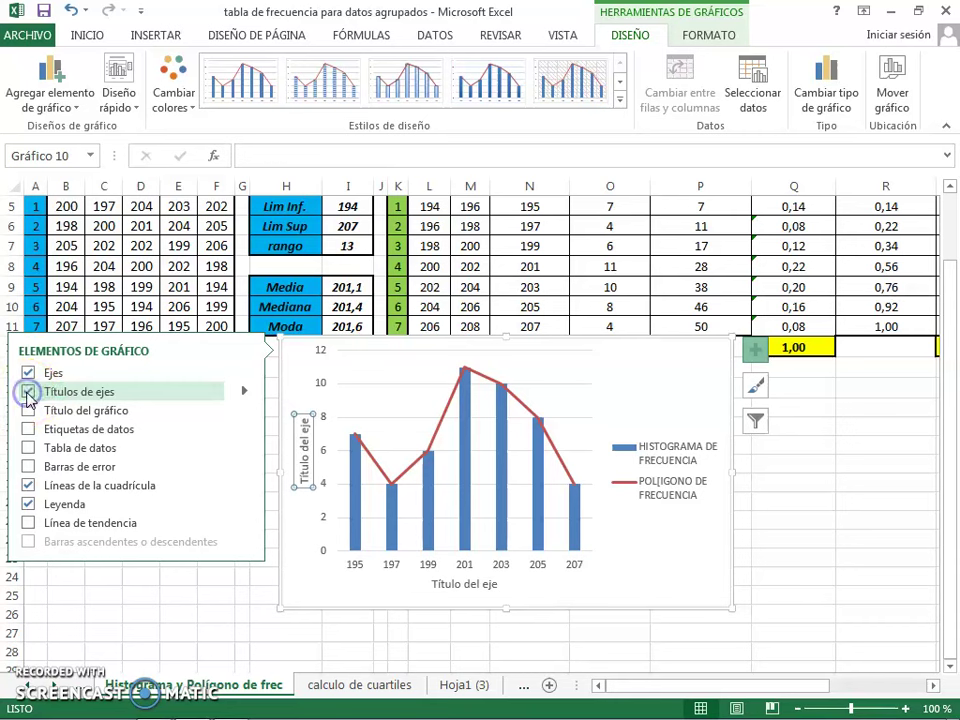
left_click(626, 490)
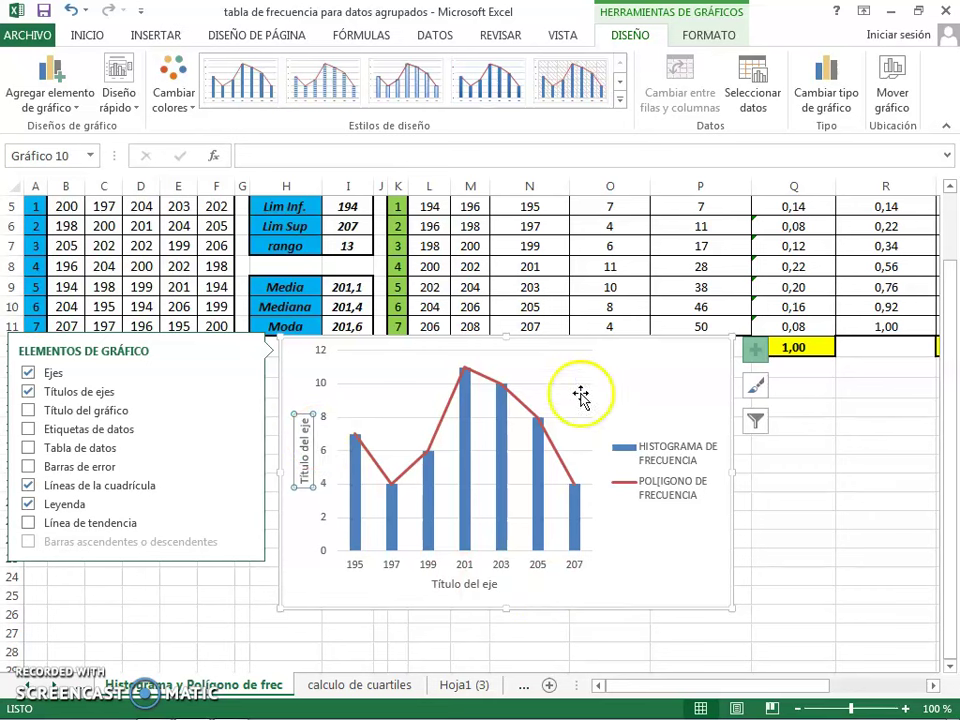
left_click(490, 88)
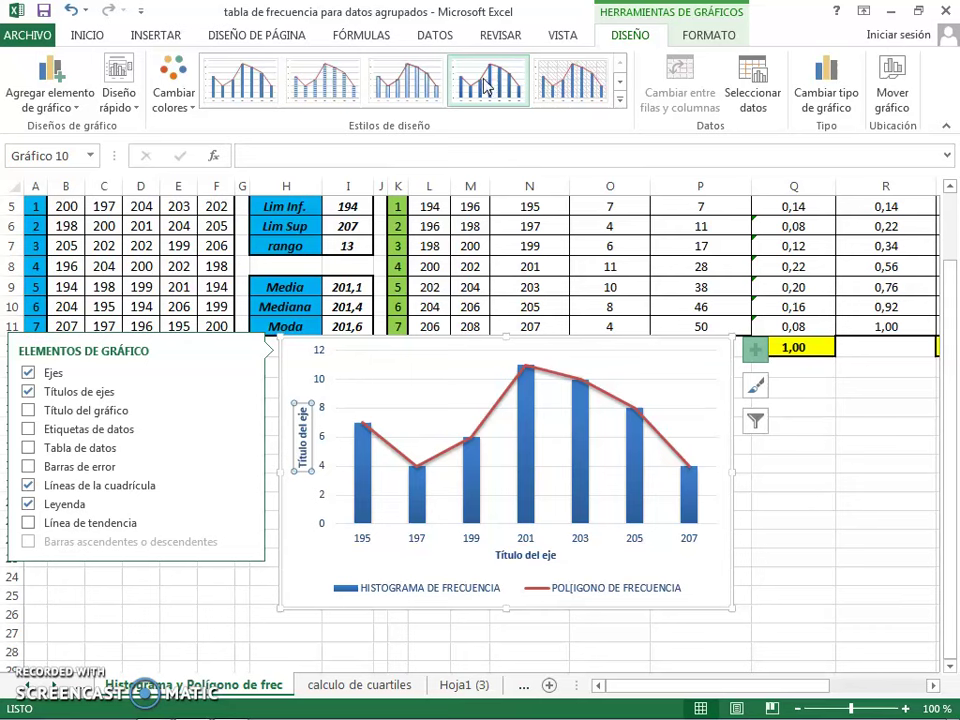
mouse_move(621, 349)
left_mouse_down()
mouse_move(632, 383)
mouse_move(616, 356)
left_mouse_up()
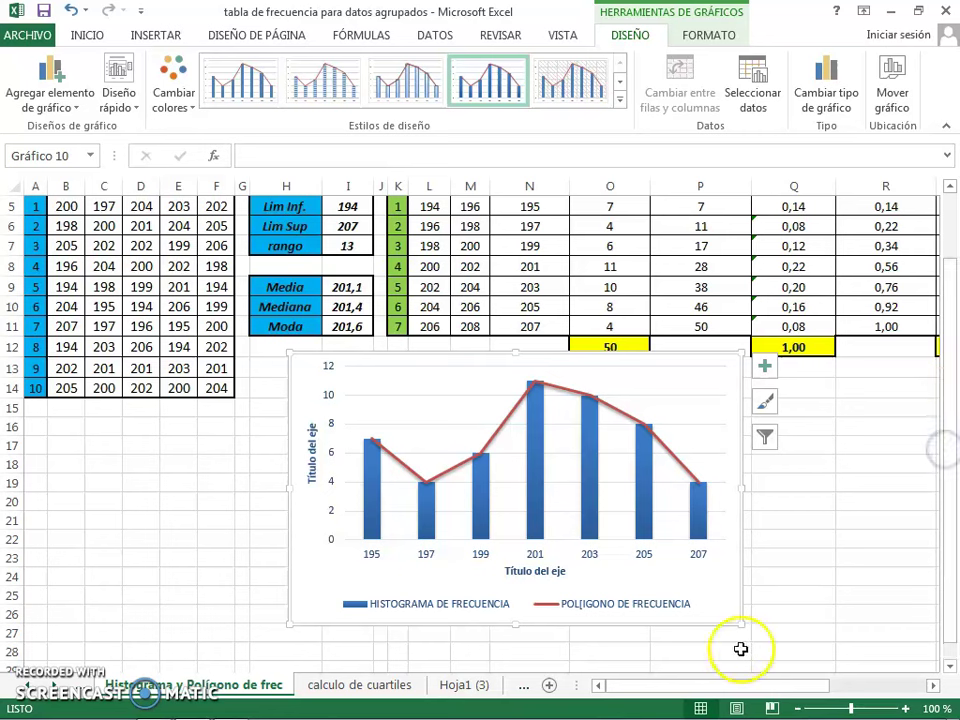
Enter 'MARCA DE CLASE' as the horizontal axis title and 'FRECUENCIA' as the vertical one
left_click(566, 573)
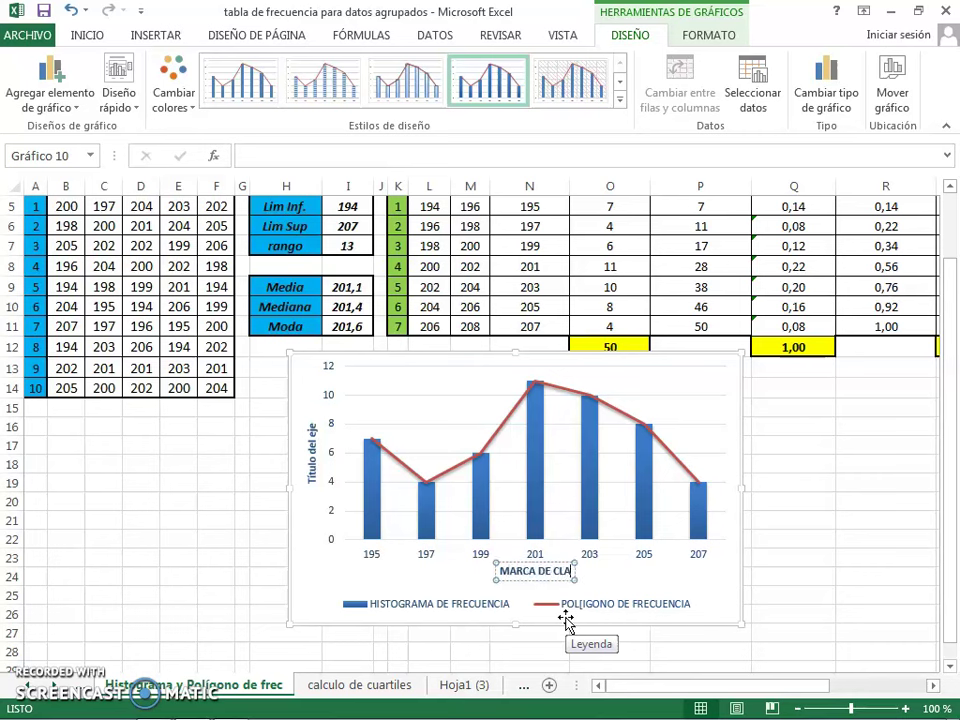
left_click(316, 452)
left_click(311, 423)
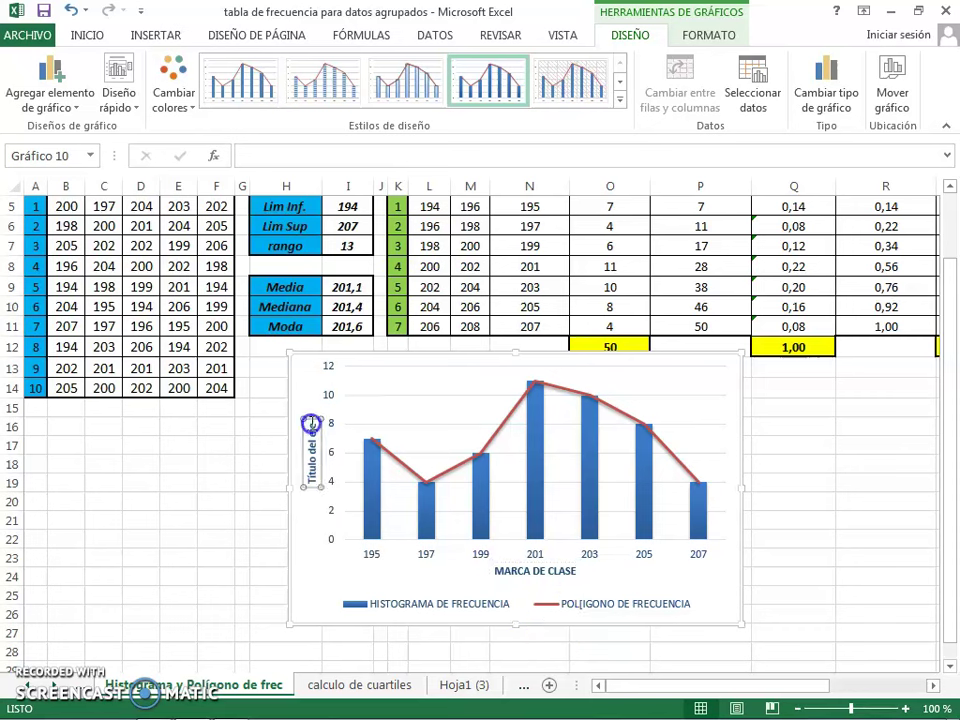
key("BackSpace")
key("BackSpace")
key("BackSpace")
key("BackSpace")
key("BackSpace")
key("BackSpace")
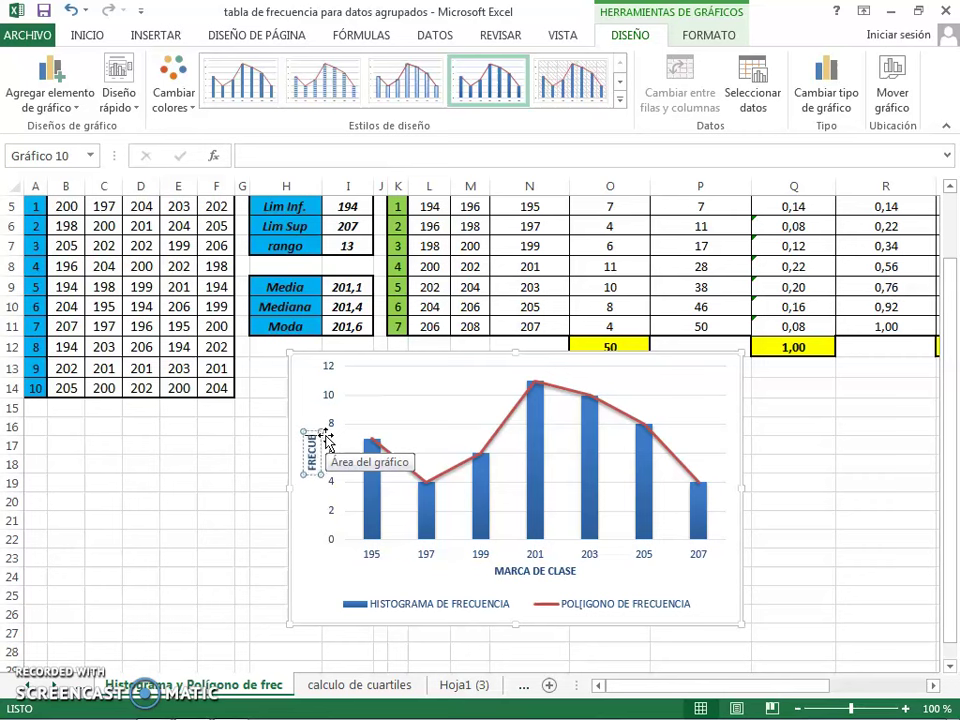
left_click(615, 523)
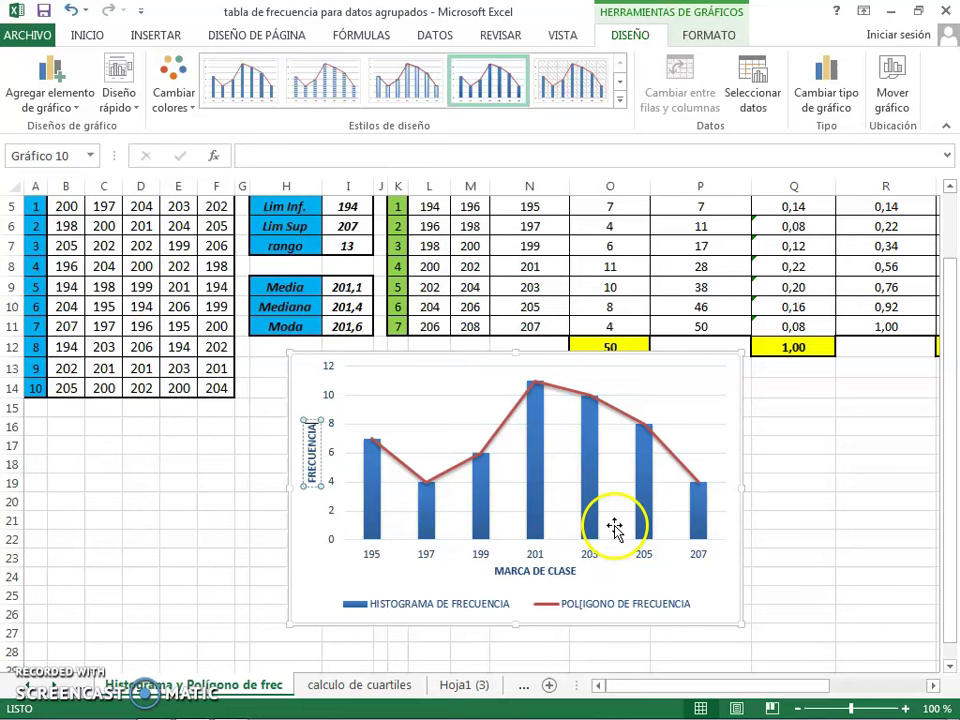
left_click(797, 566)
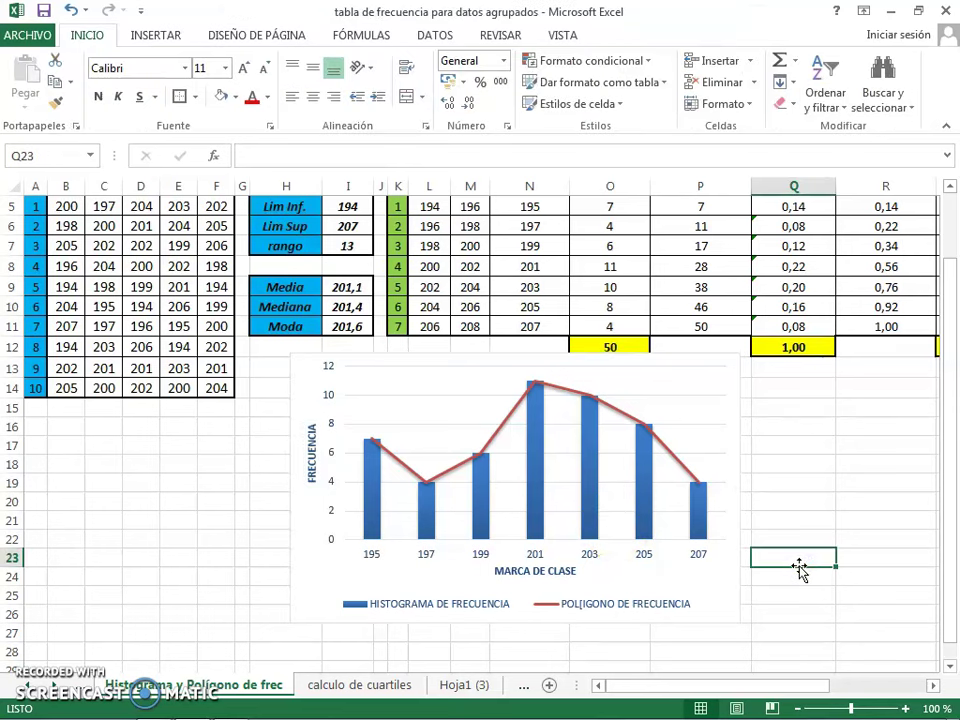
left_click(561, 389)
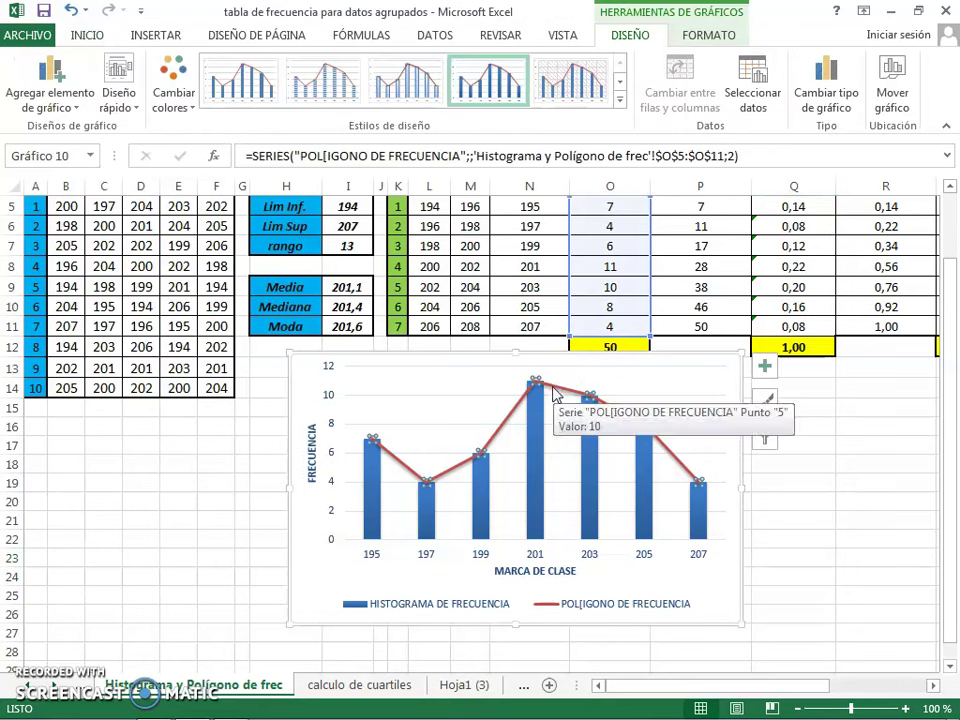
Format the polygon series as a solid black line, 1.5 pt wide
left_click(555, 393)
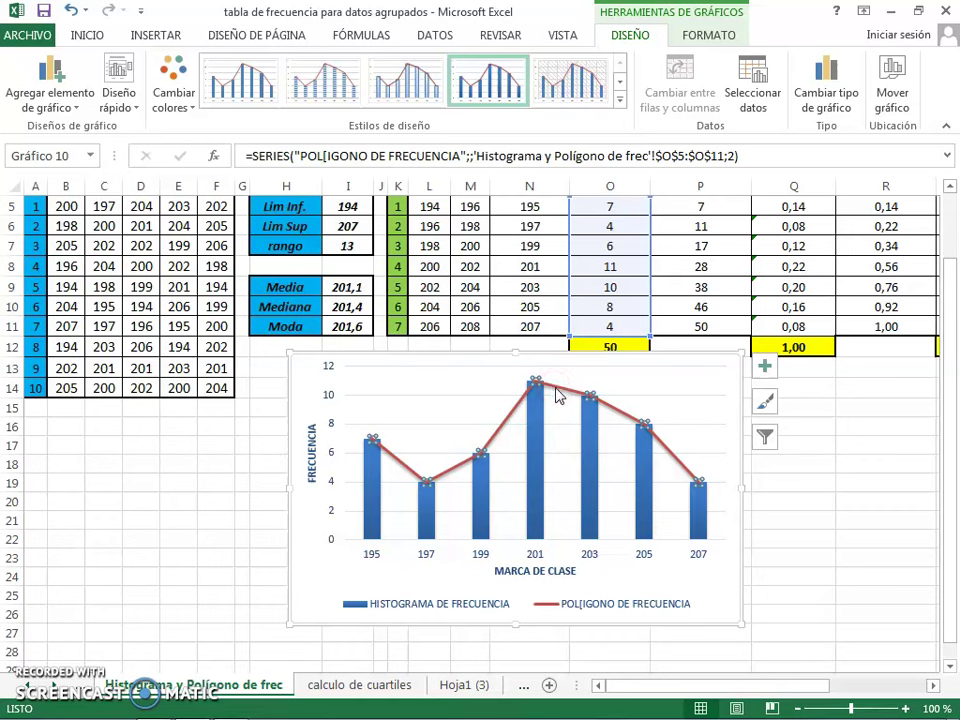
right_click(555, 390)
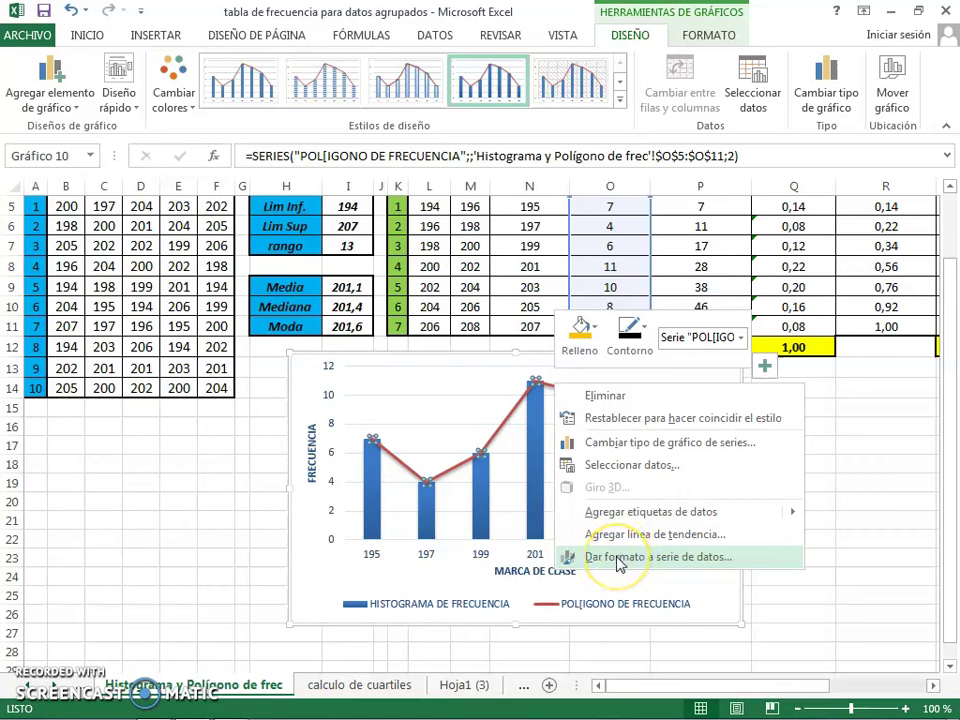
left_click(620, 560)
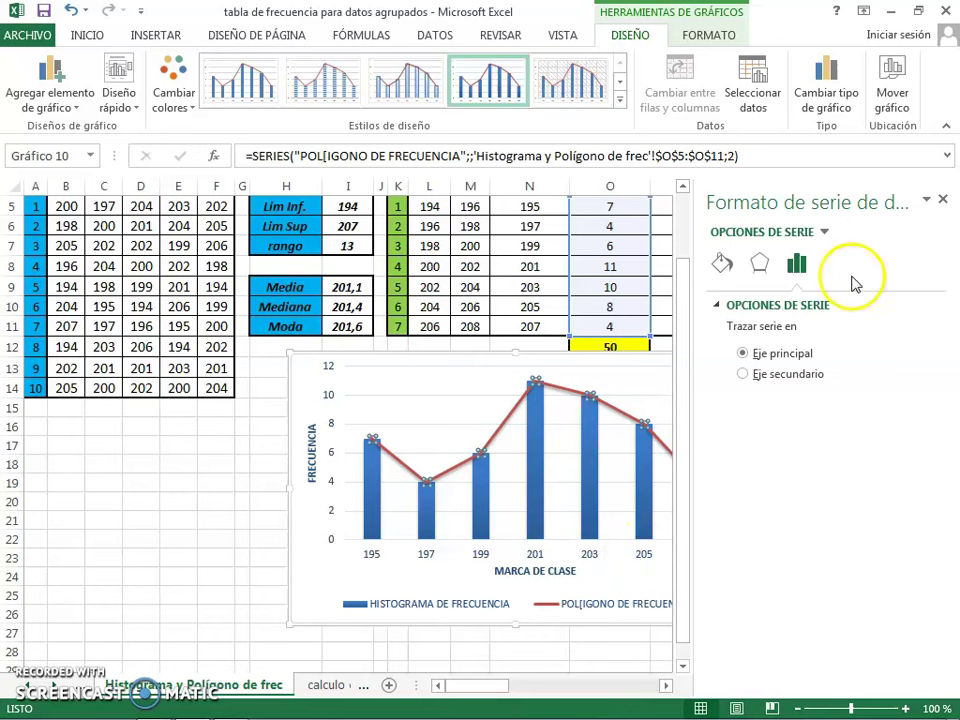
left_click(722, 262)
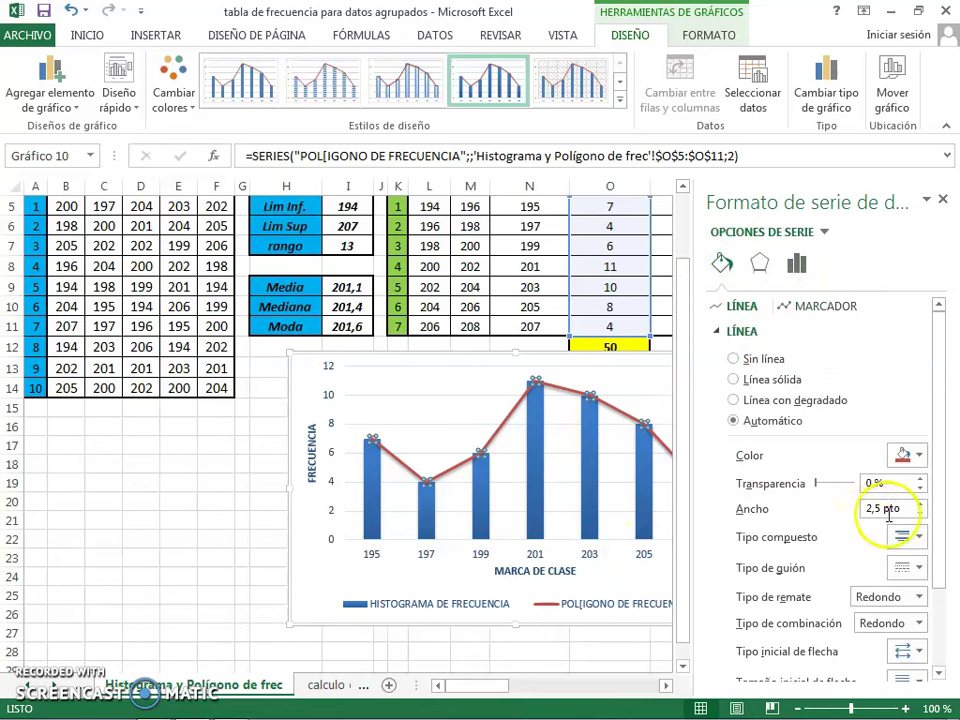
left_click(920, 504)
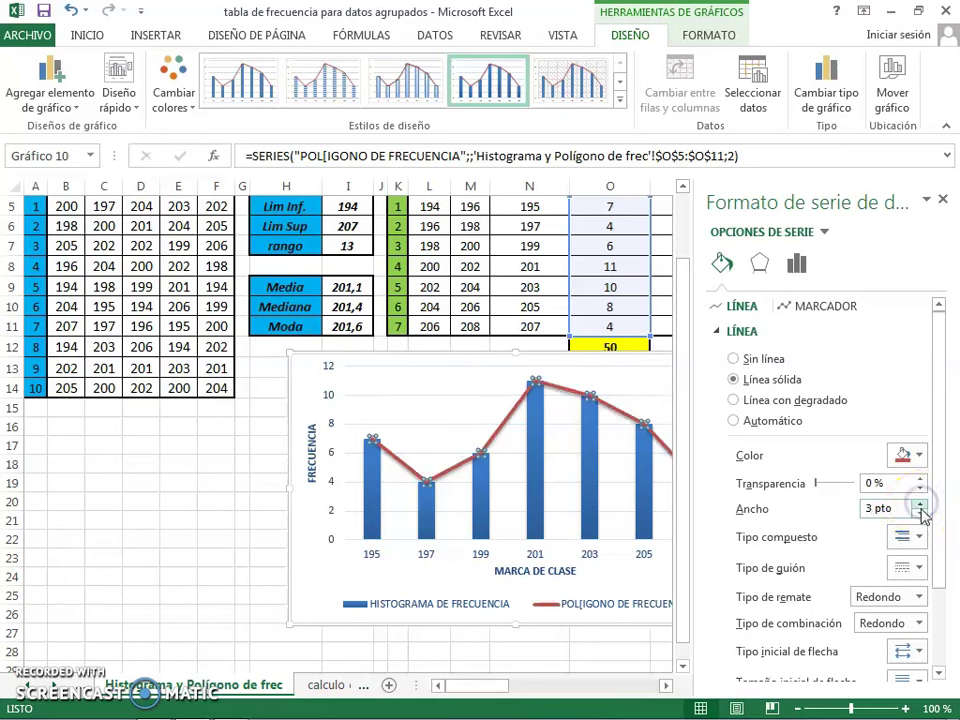
left_click(920, 515)
left_click(920, 515)
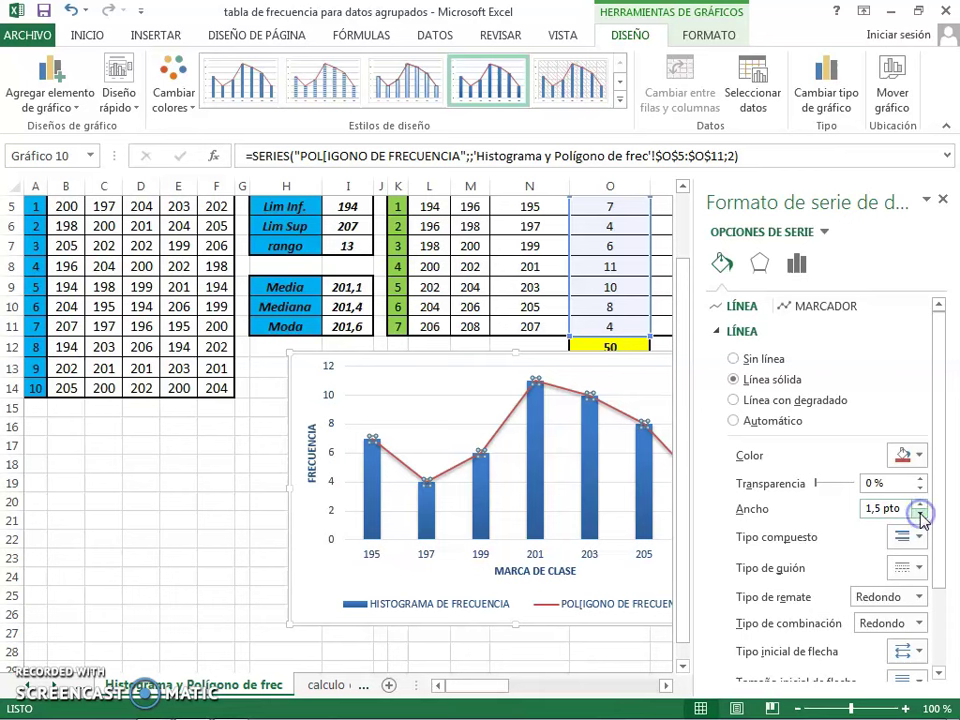
left_click(920, 457)
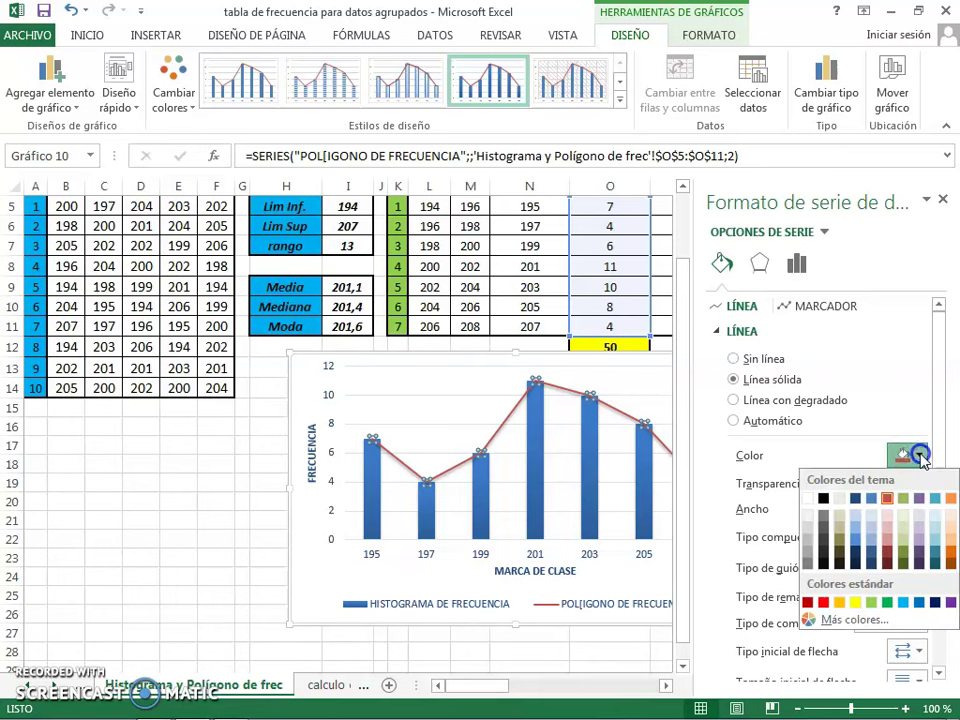
left_click(823, 502)
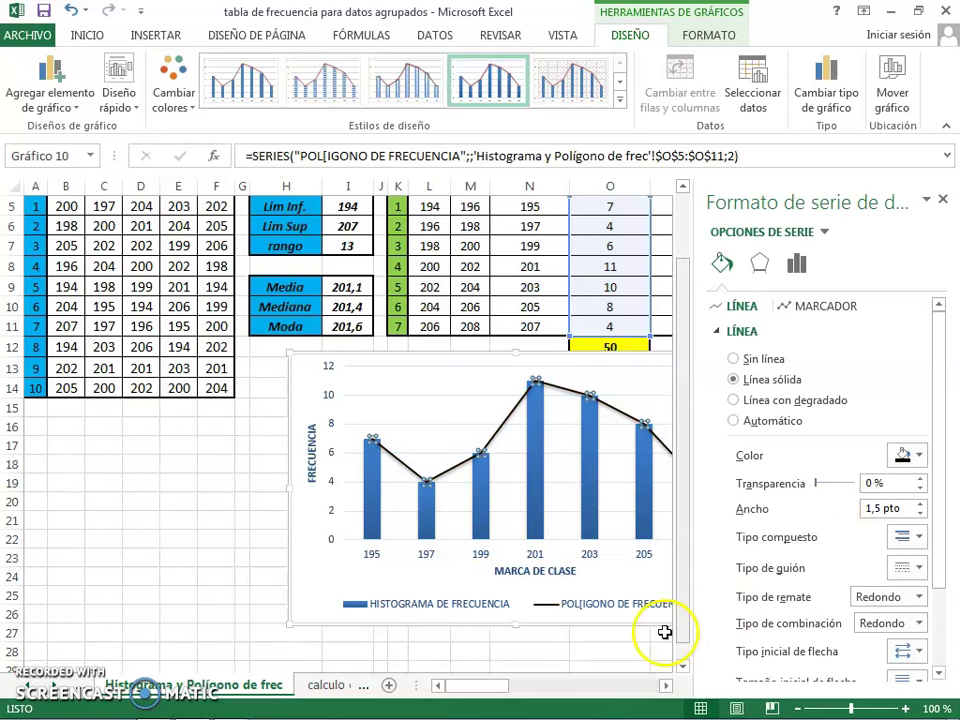
left_click(229, 519)
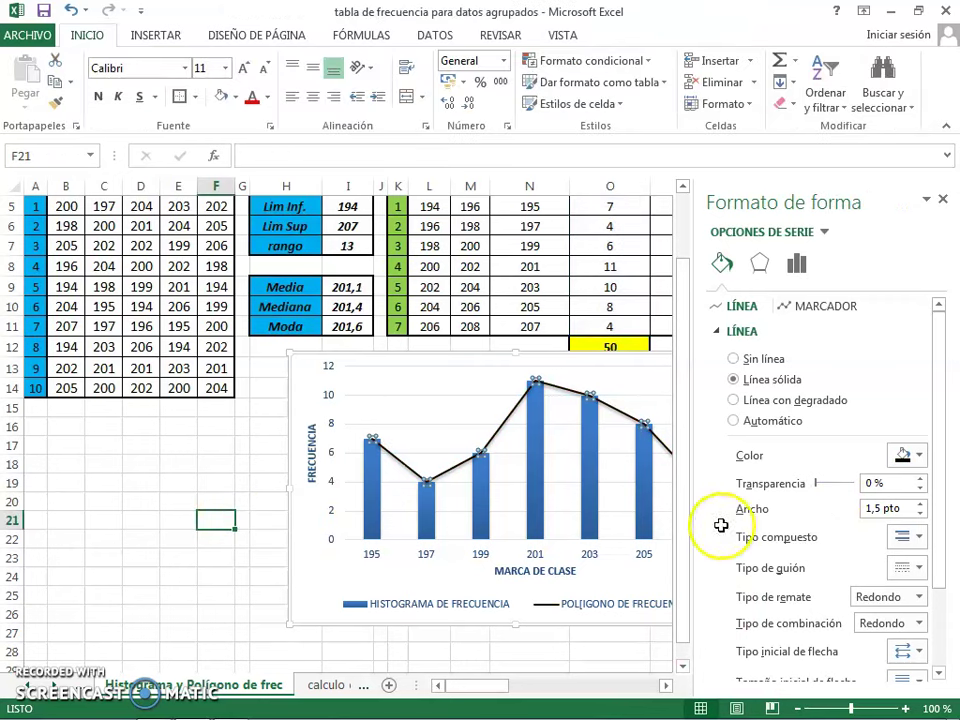
left_click(942, 199)
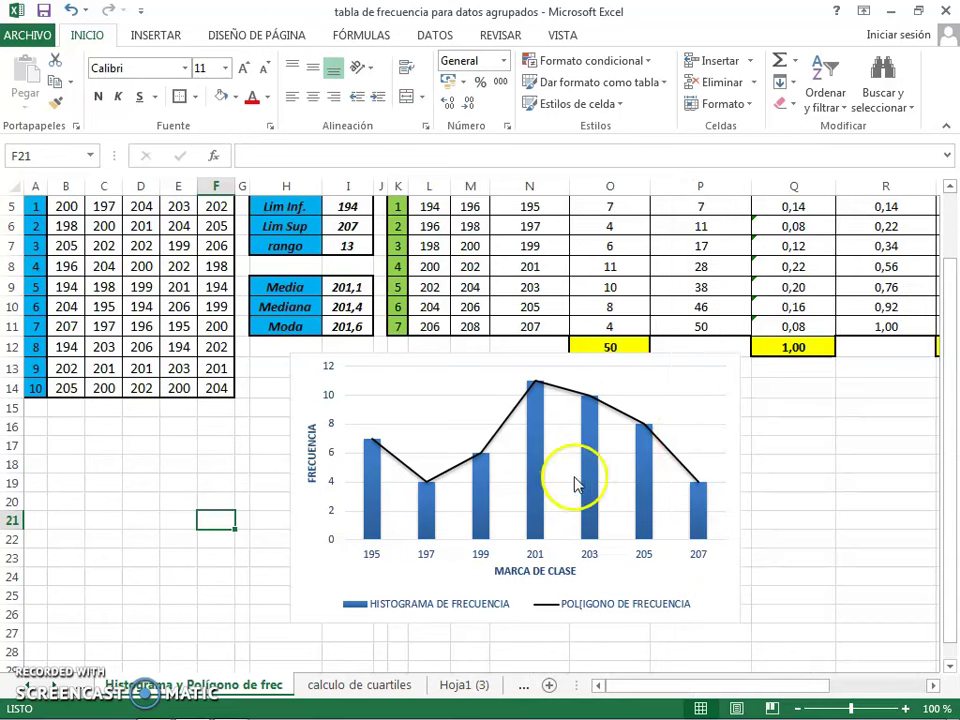
Set the histogram series gap width from 219% to 0% so the columns touch
left_click(538, 467)
left_click(538, 467)
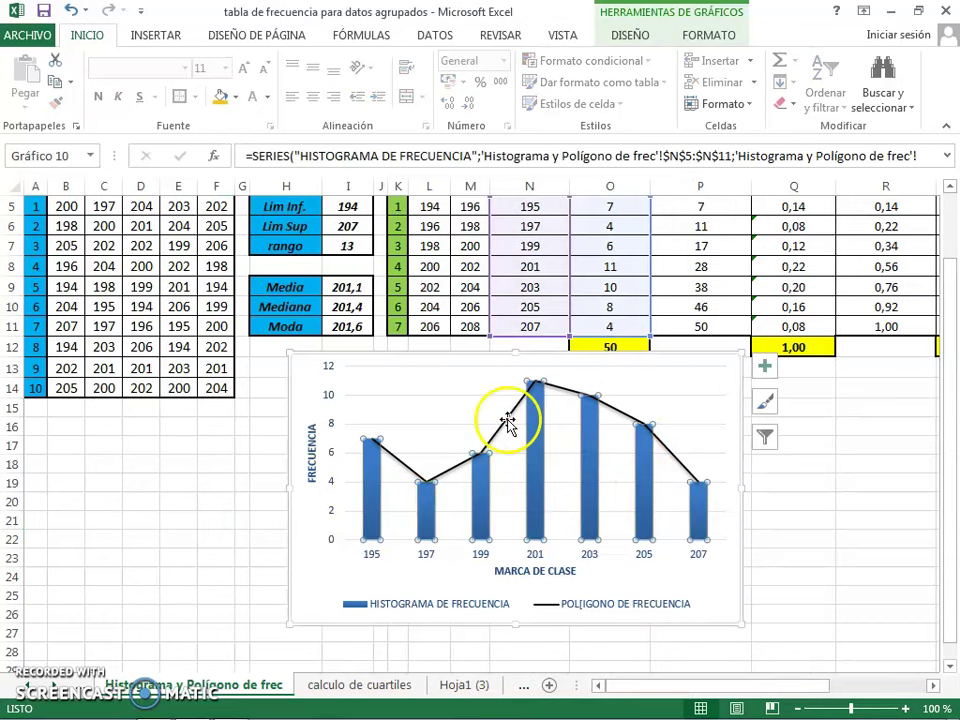
mouse_move(532, 452)
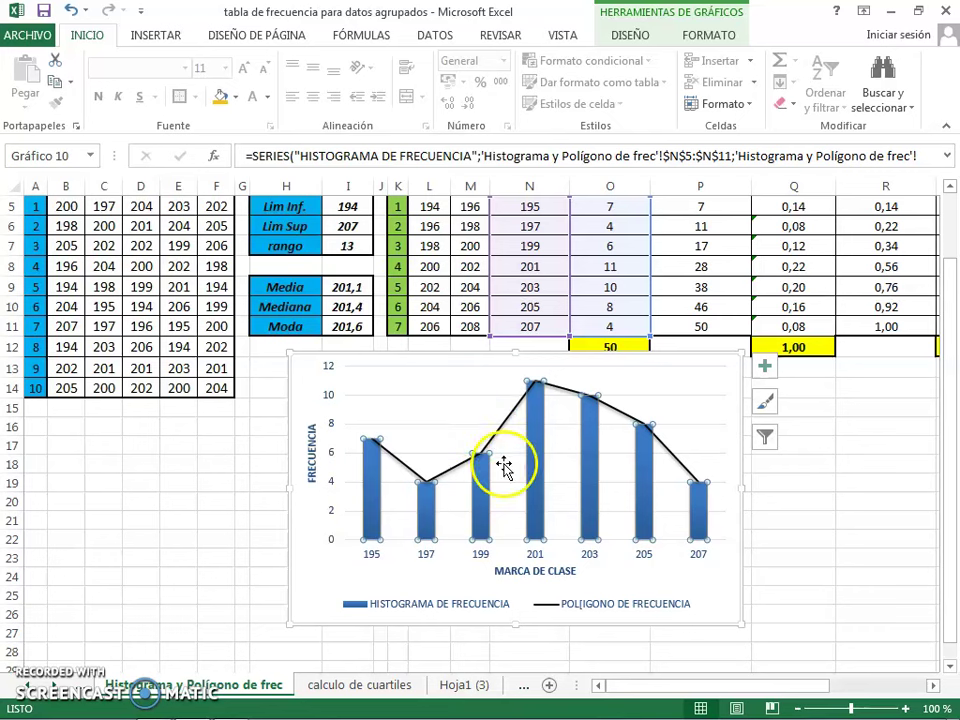
right_click(535, 415)
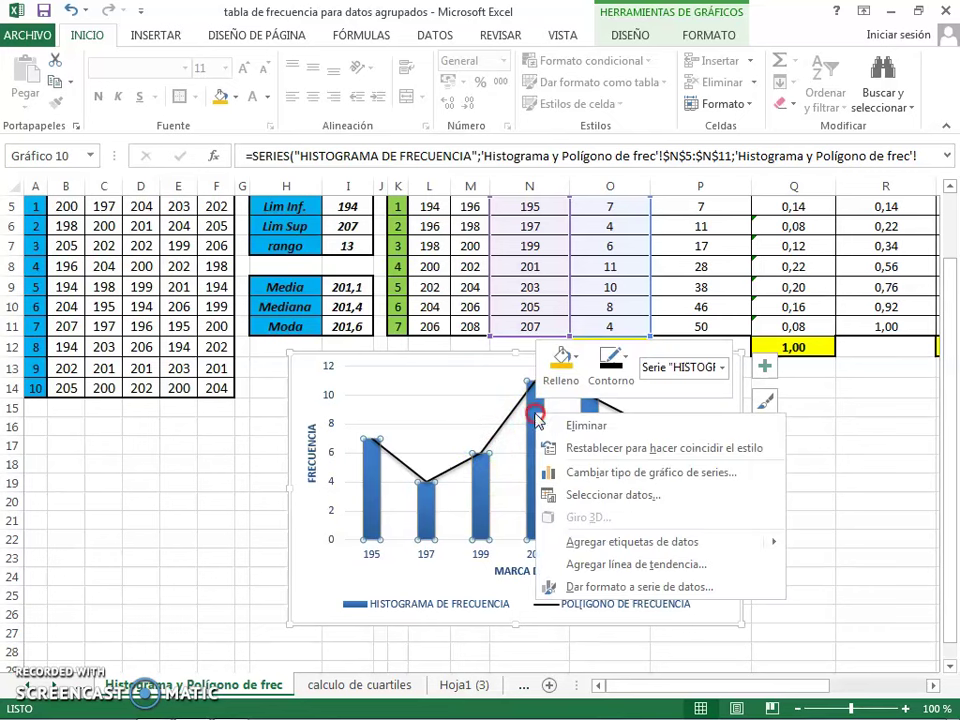
left_click(600, 587)
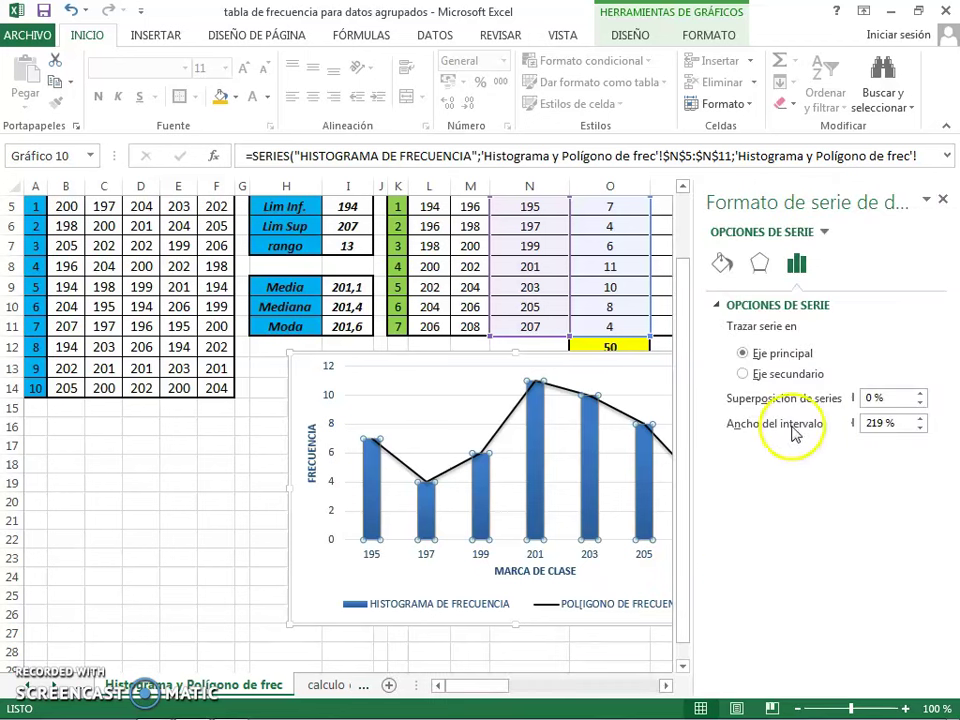
left_click(881, 422)
type("0")
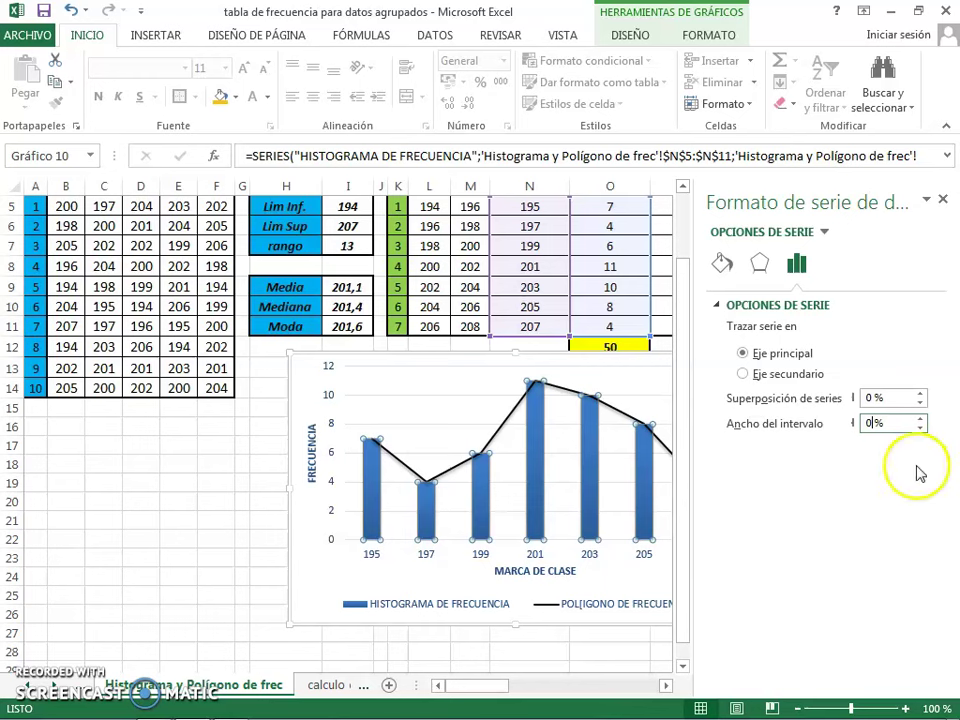
Give the histogram bars a solid coloured border and close the formatting pane
left_click(724, 266)
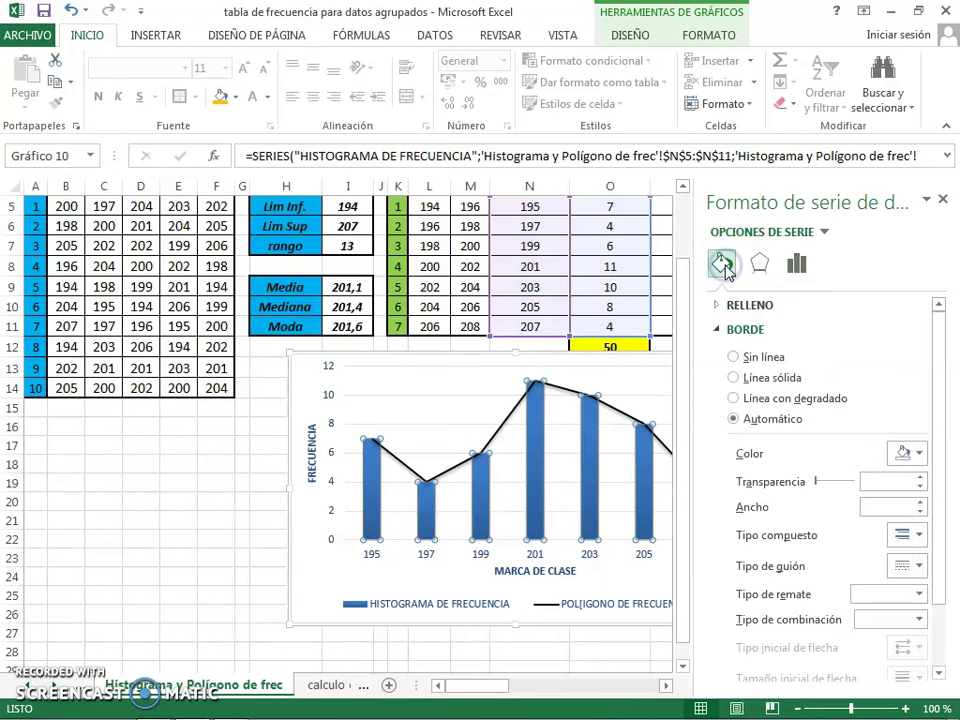
left_click(918, 453)
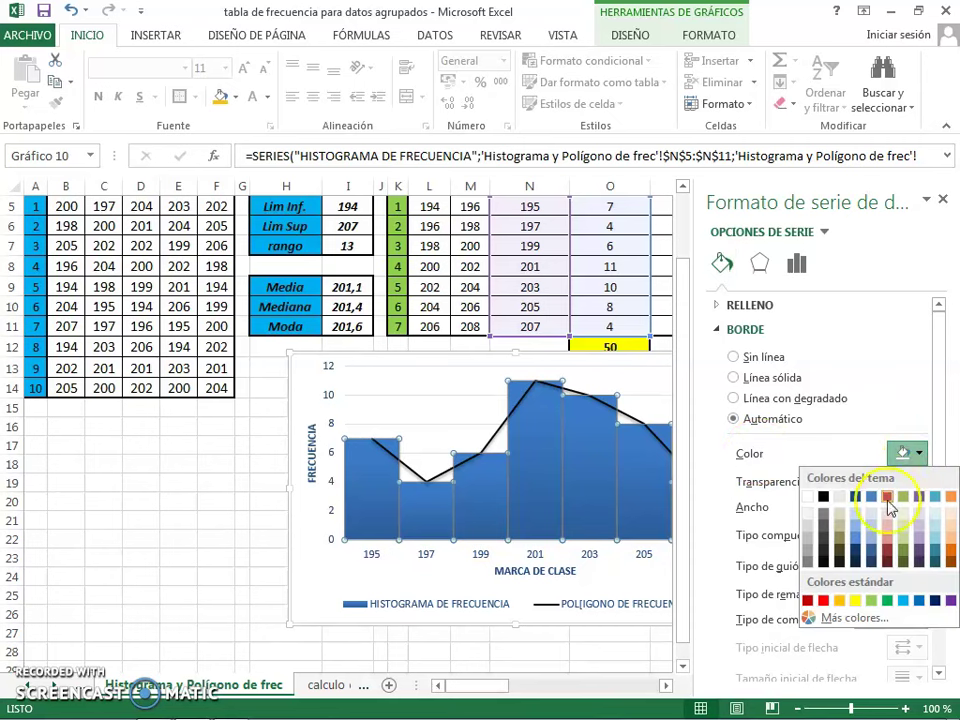
left_click(888, 599)
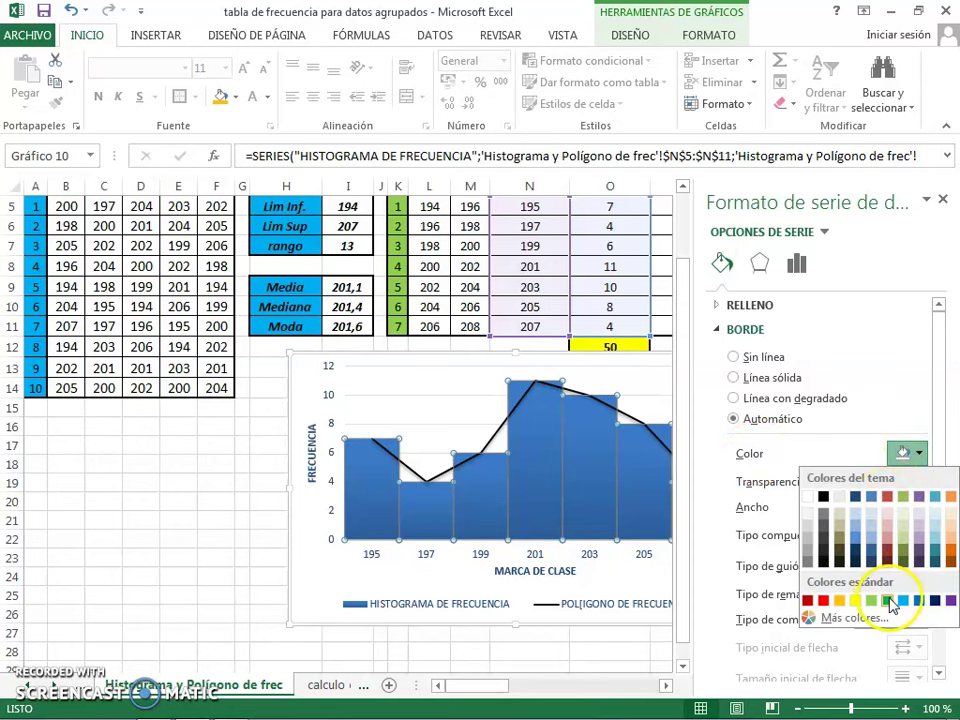
left_click(945, 199)
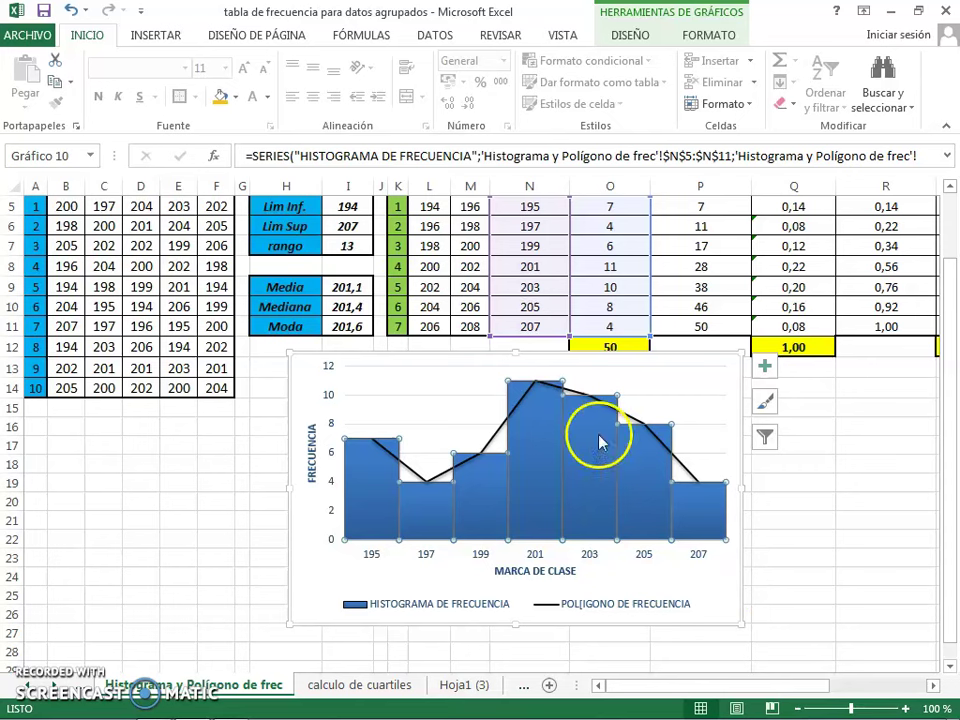
mouse_move(593, 446)
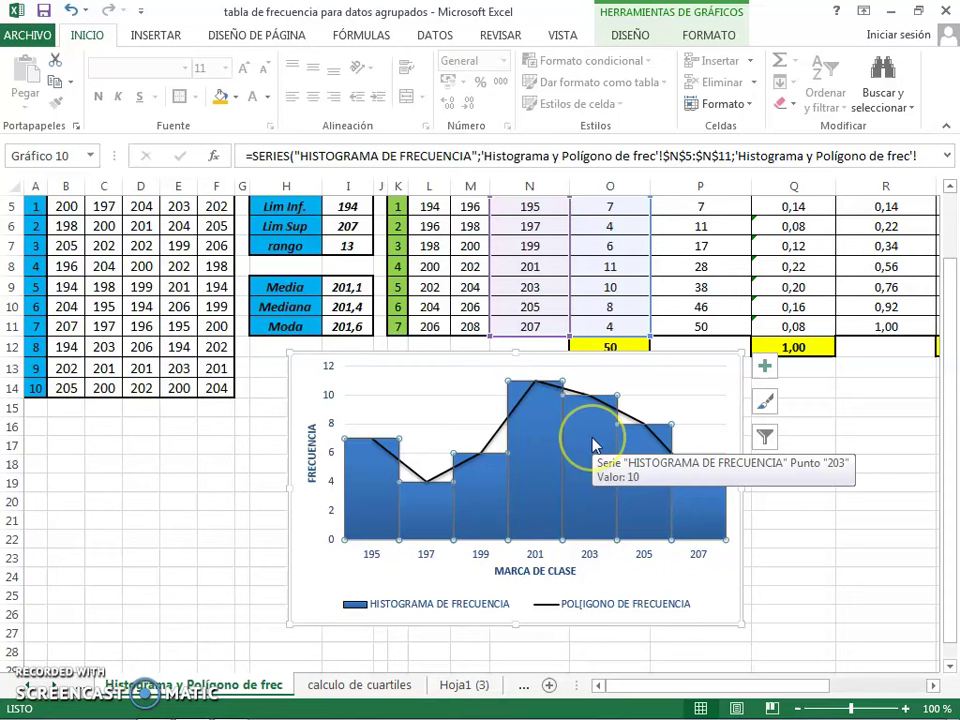
Fill the histogram bars orange using Shape Fill on the Format tab
left_click(708, 36)
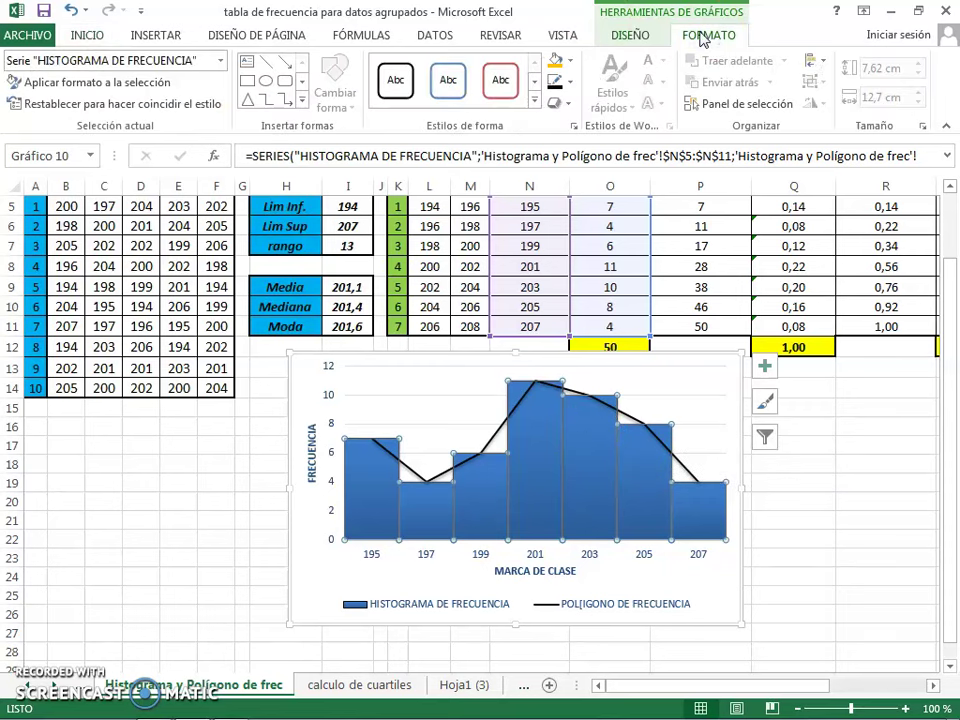
left_click(554, 66)
left_click(829, 537)
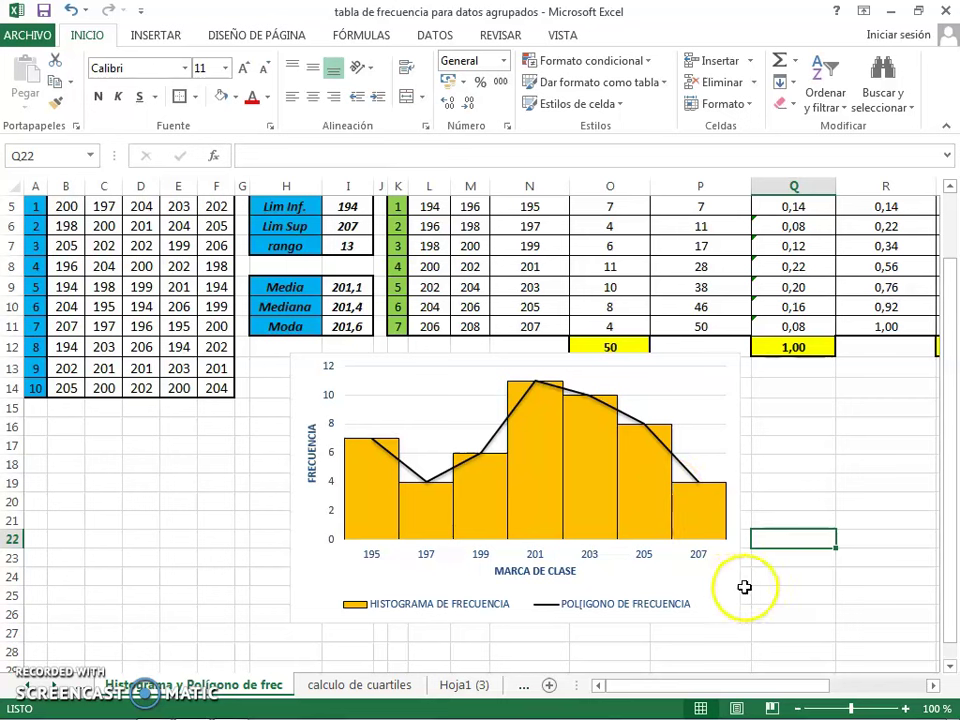
left_click(745, 582)
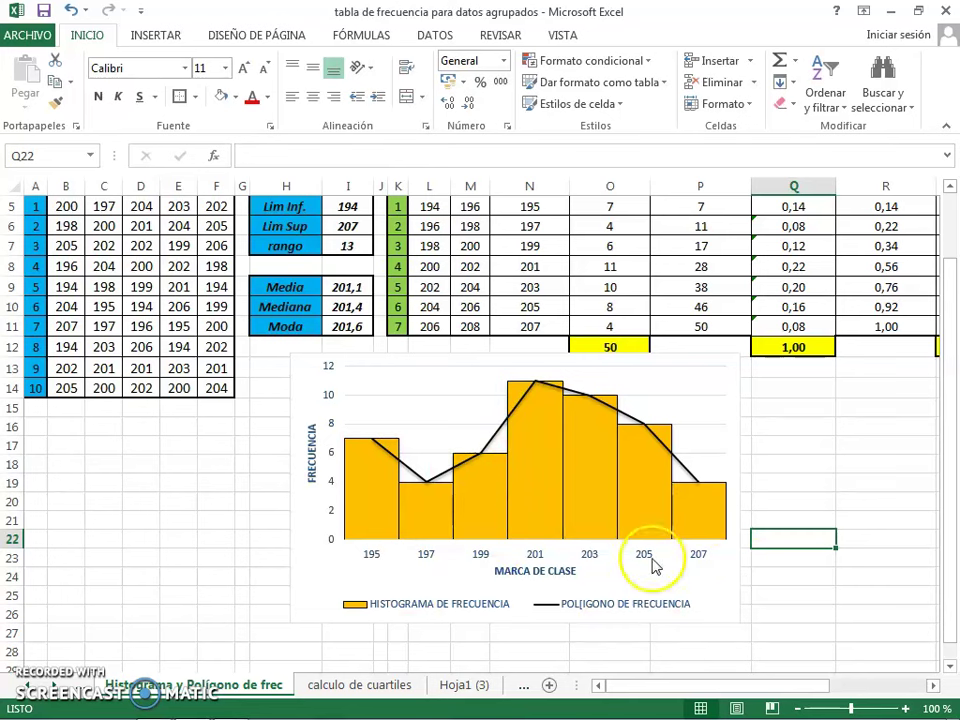
left_click(588, 607)
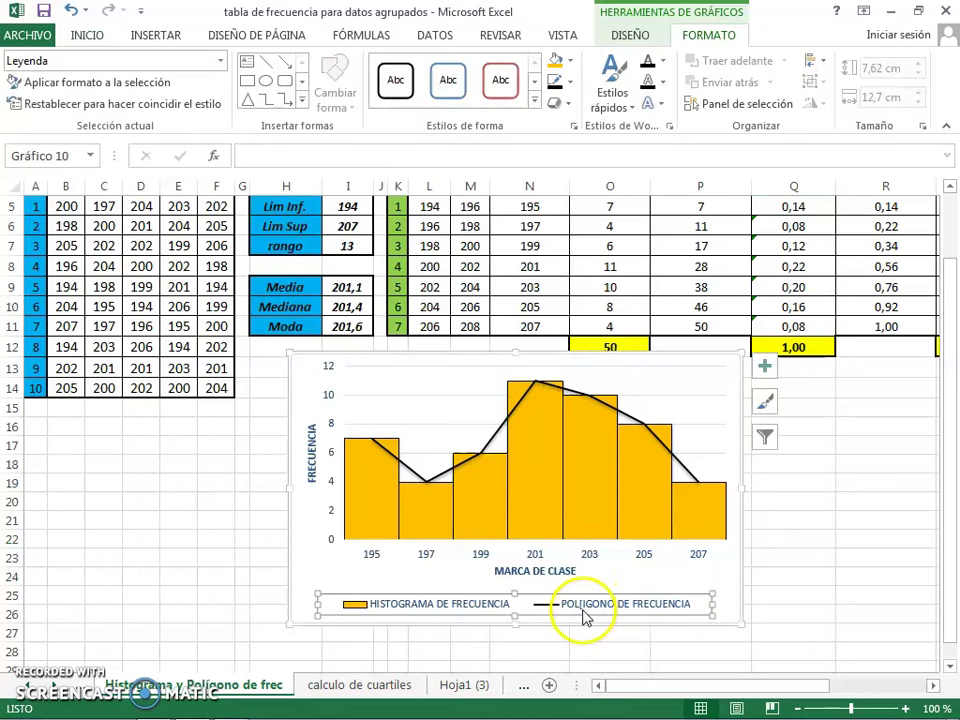
Fix the polygon series name to 'POLIGONO DE FRECUENCIA' in Select Data
right_click(584, 607)
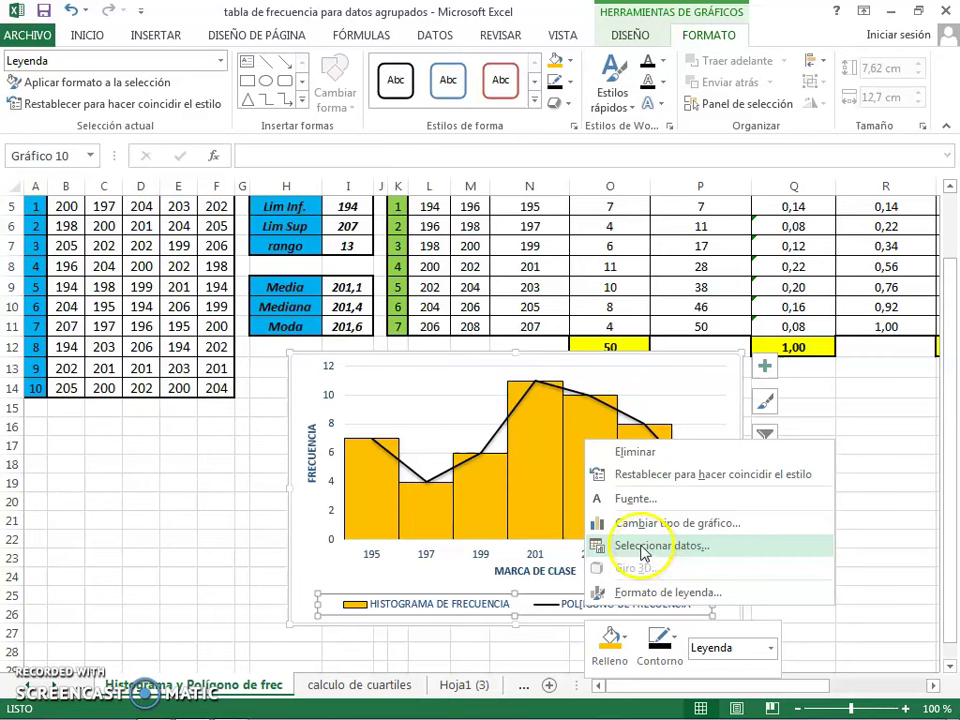
left_click(645, 549)
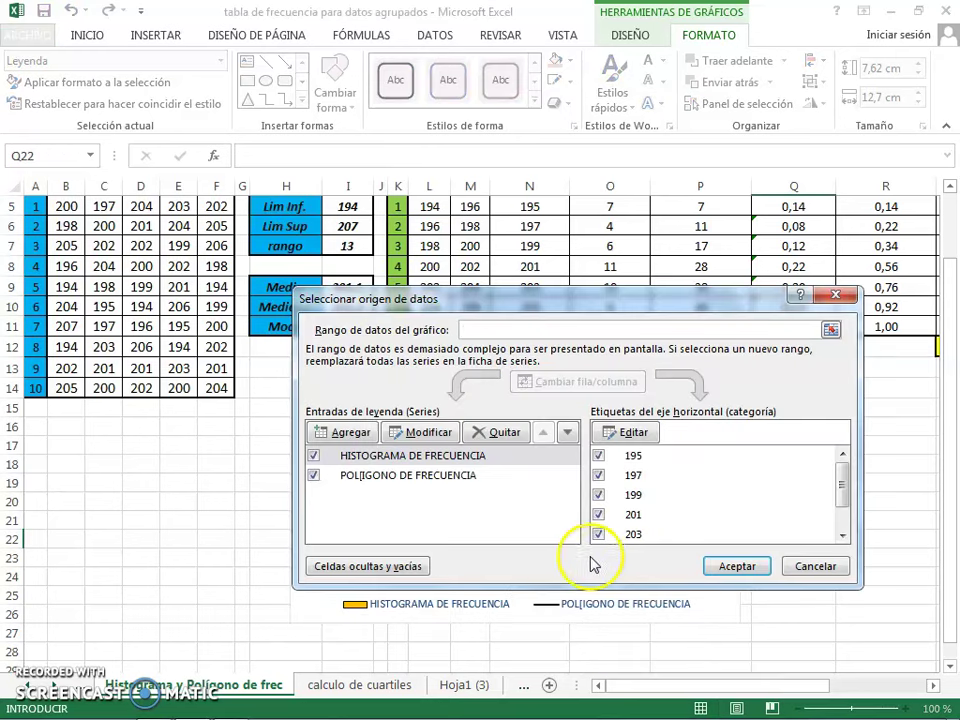
left_click(362, 476)
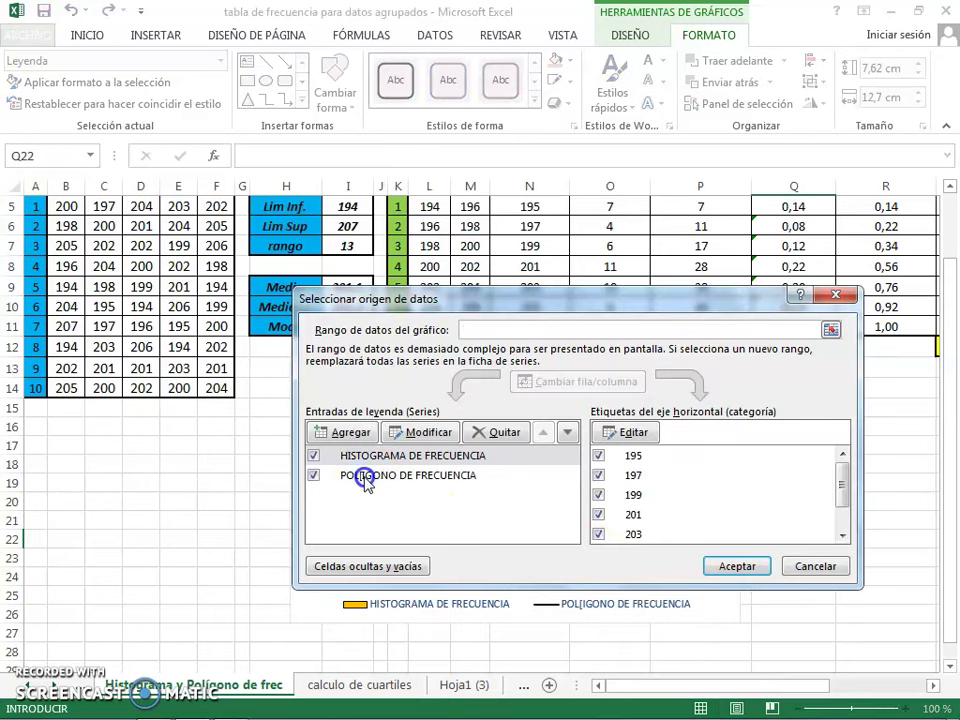
left_click(403, 460)
left_click(362, 476)
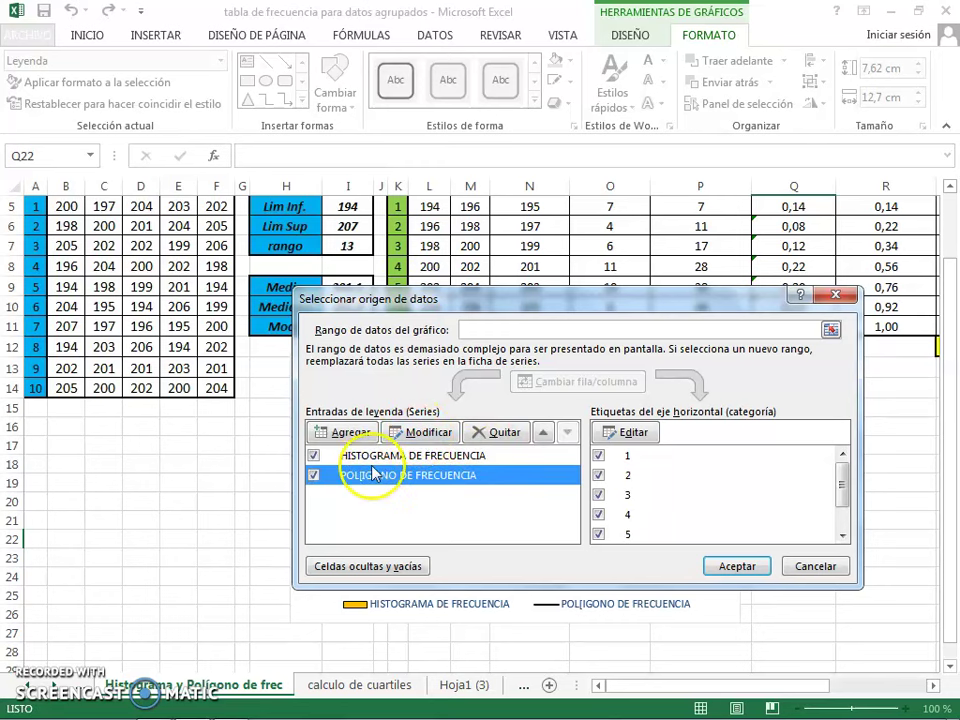
left_click(422, 431)
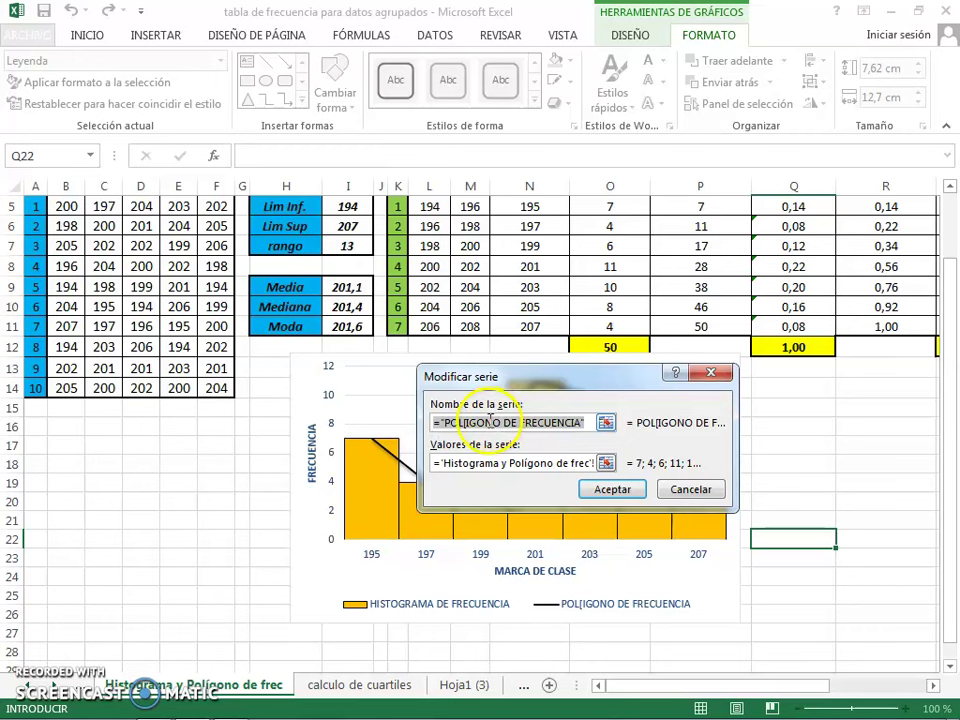
left_click(466, 422)
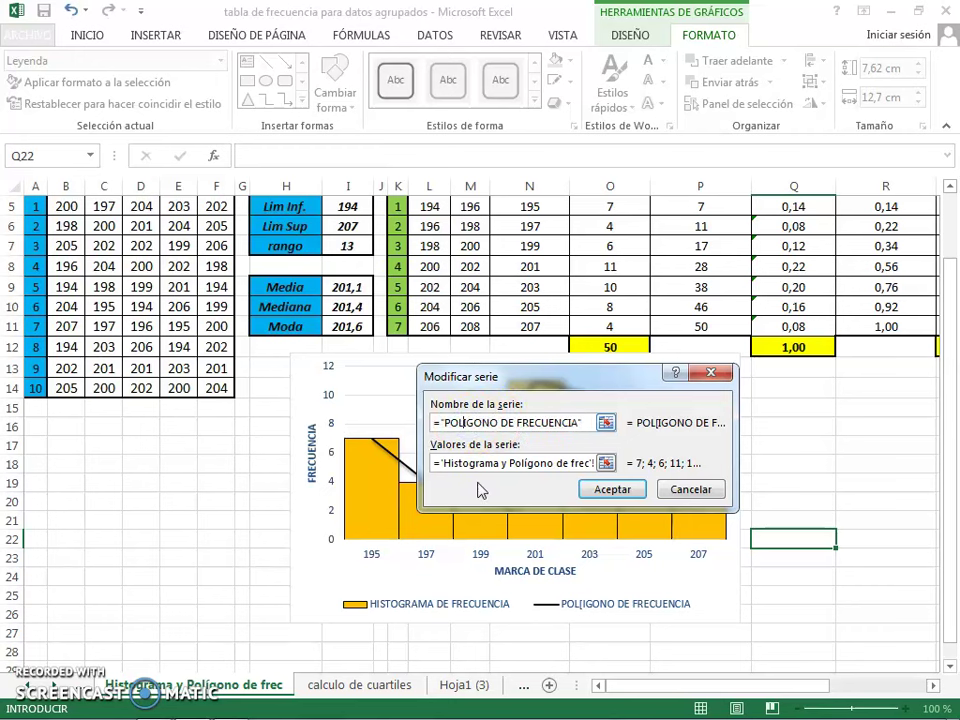
left_click(611, 489)
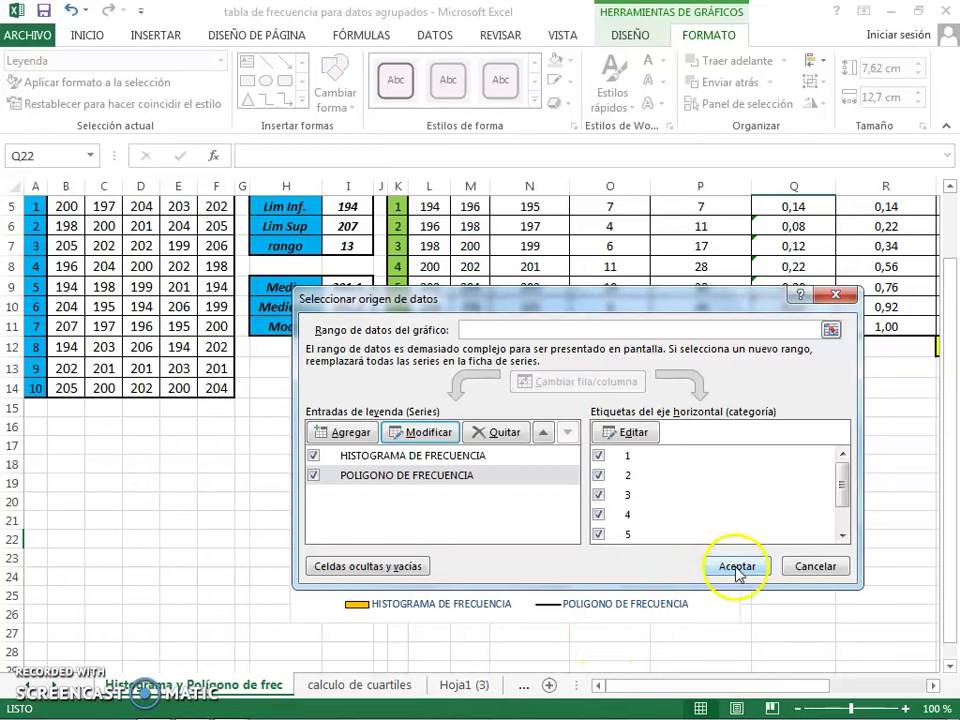
left_click(735, 567)
left_click(650, 608)
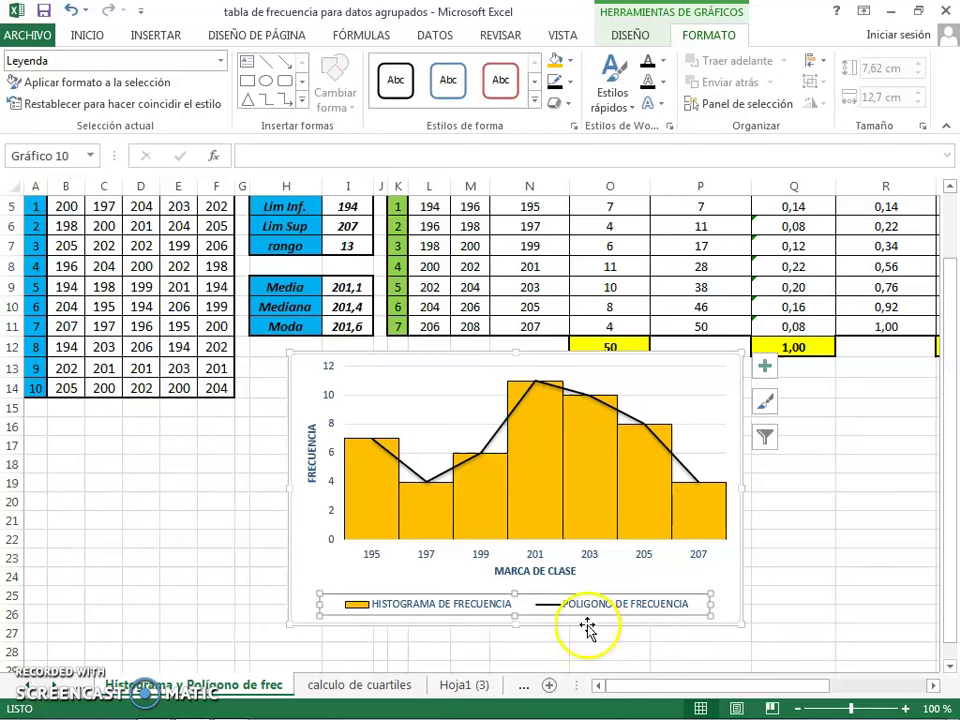
left_click(852, 577)
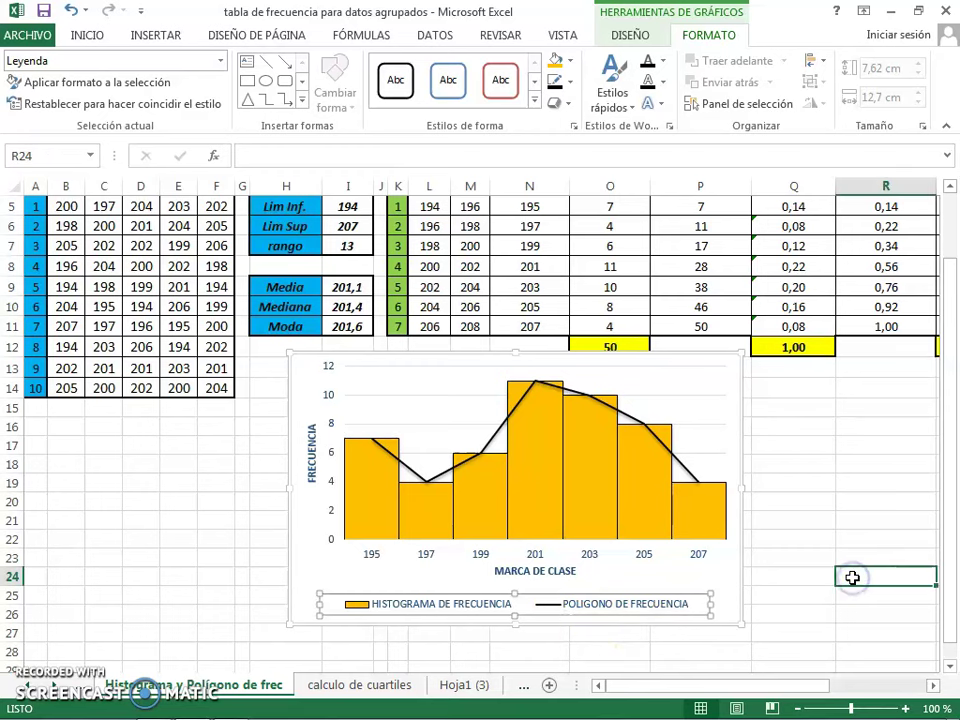
scroll(754, 551, "up", 1)
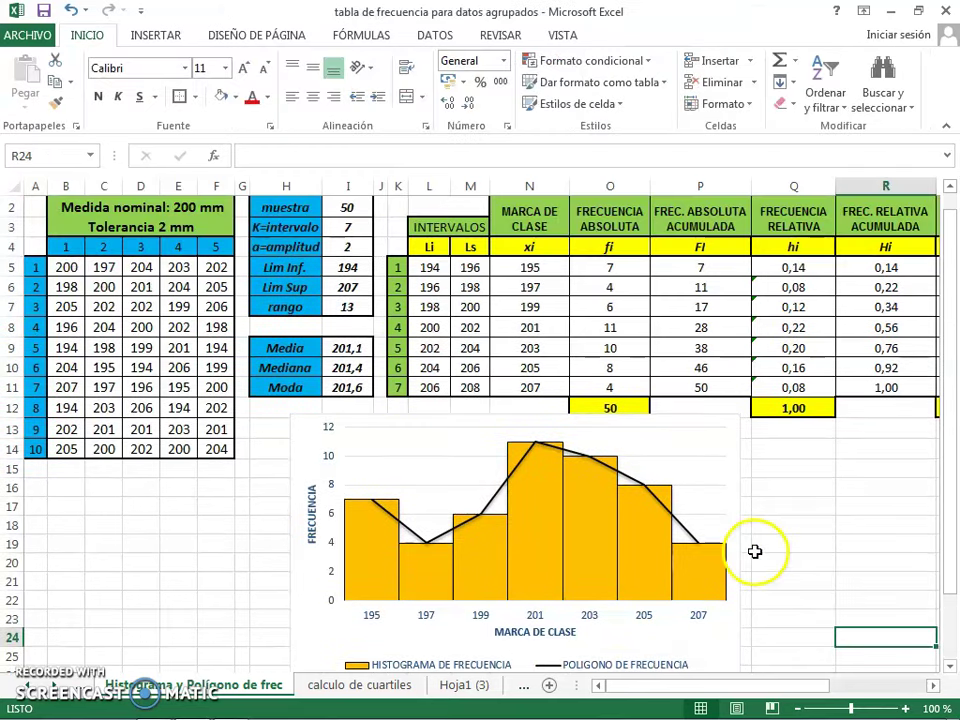
scroll(754, 551, "down", 1)
scroll(755, 551, "up", 1)
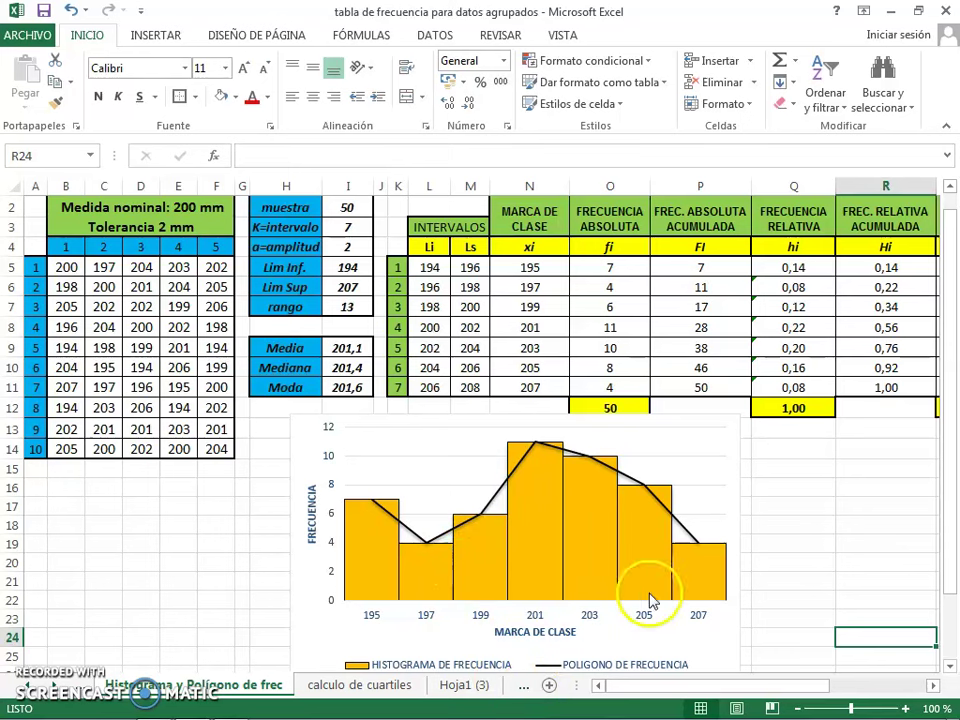
Fill the class-mark 199 histogram bar red, then select the 201 bar's fill colours
left_click(484, 561)
left_click(484, 563)
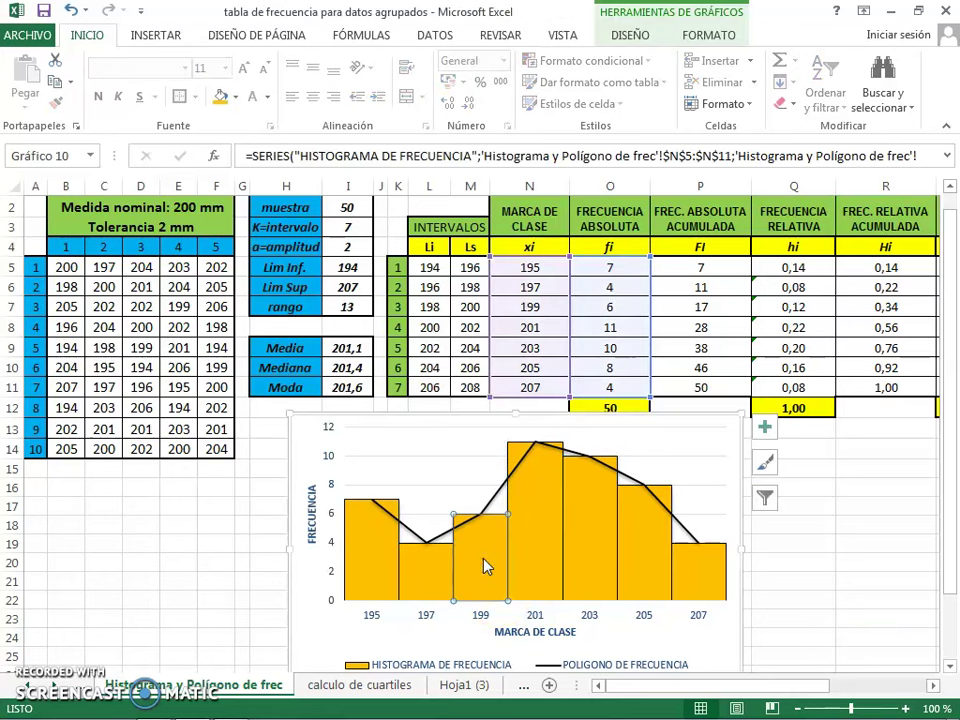
left_click(629, 44)
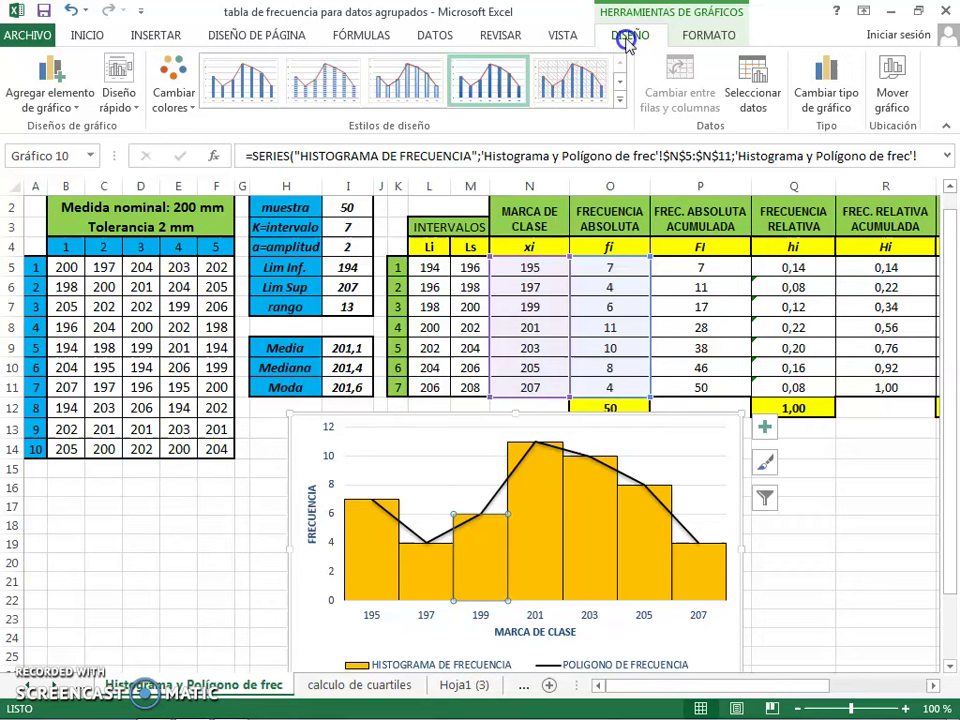
left_click(706, 36)
left_click(572, 62)
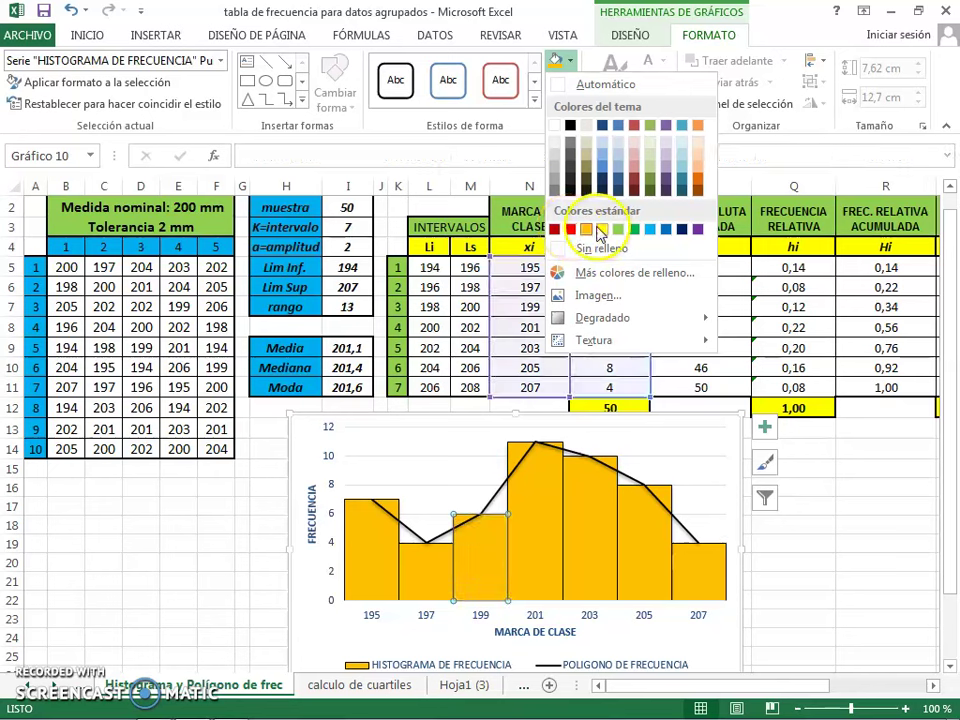
left_click(569, 230)
left_click(540, 574)
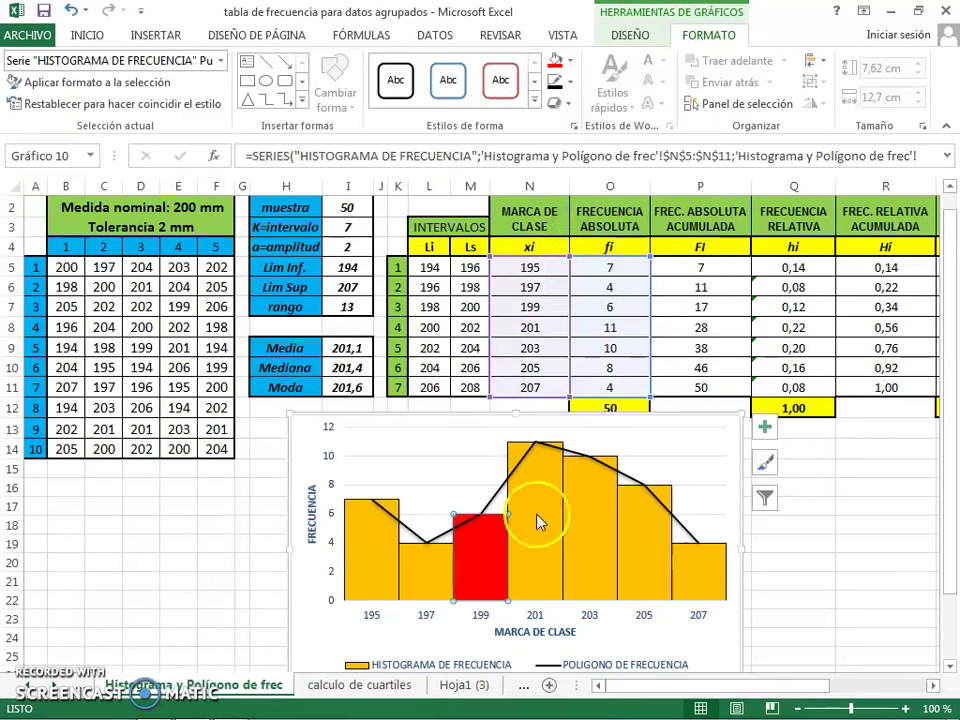
left_click(555, 68)
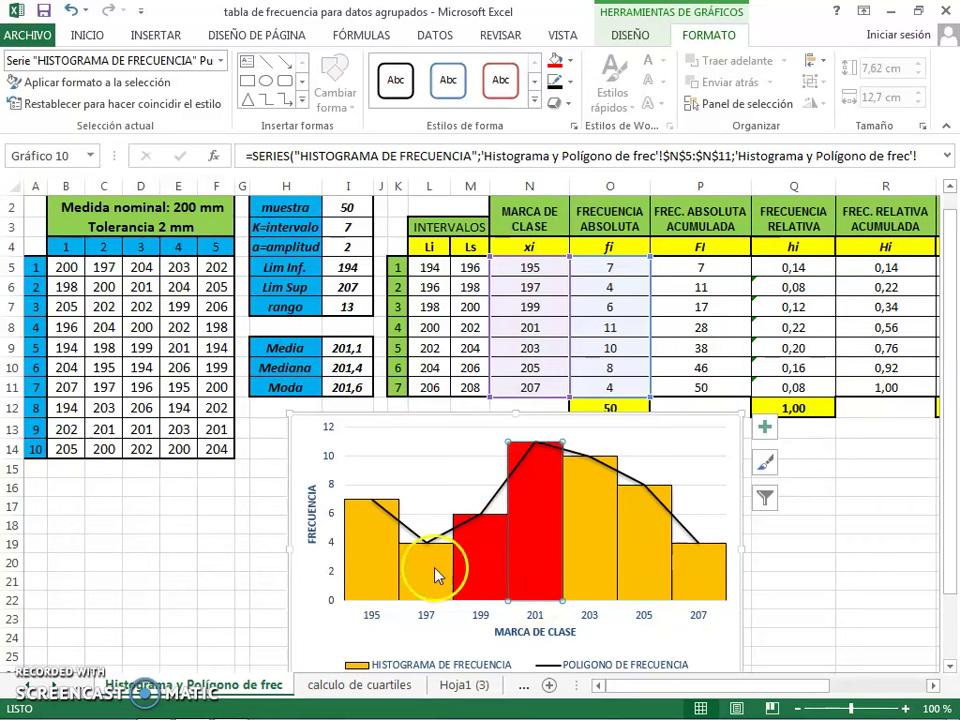
Fill the class-mark 201 bar with the red standard colour as well
mouse_move(437, 576)
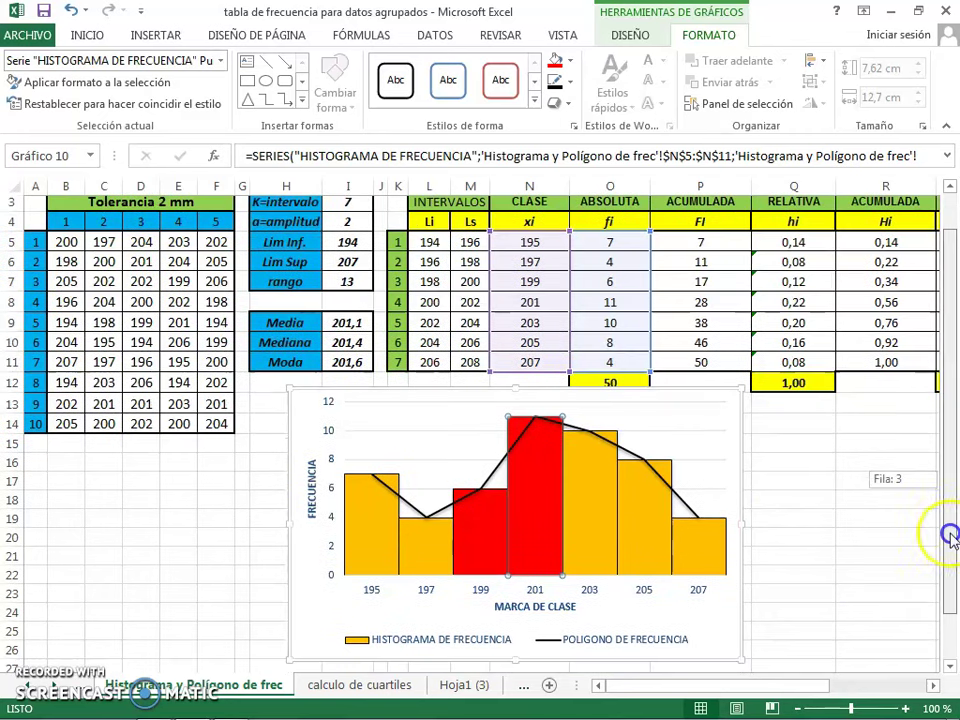
left_click_drag(950, 495, 950, 535)
left_click(712, 396)
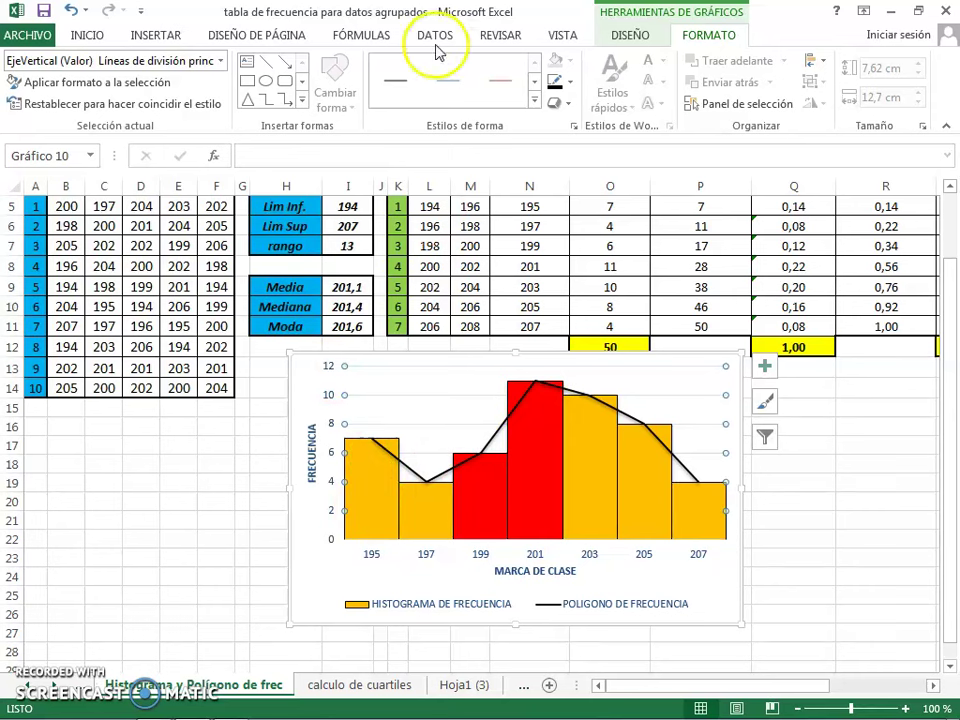
left_click(572, 66)
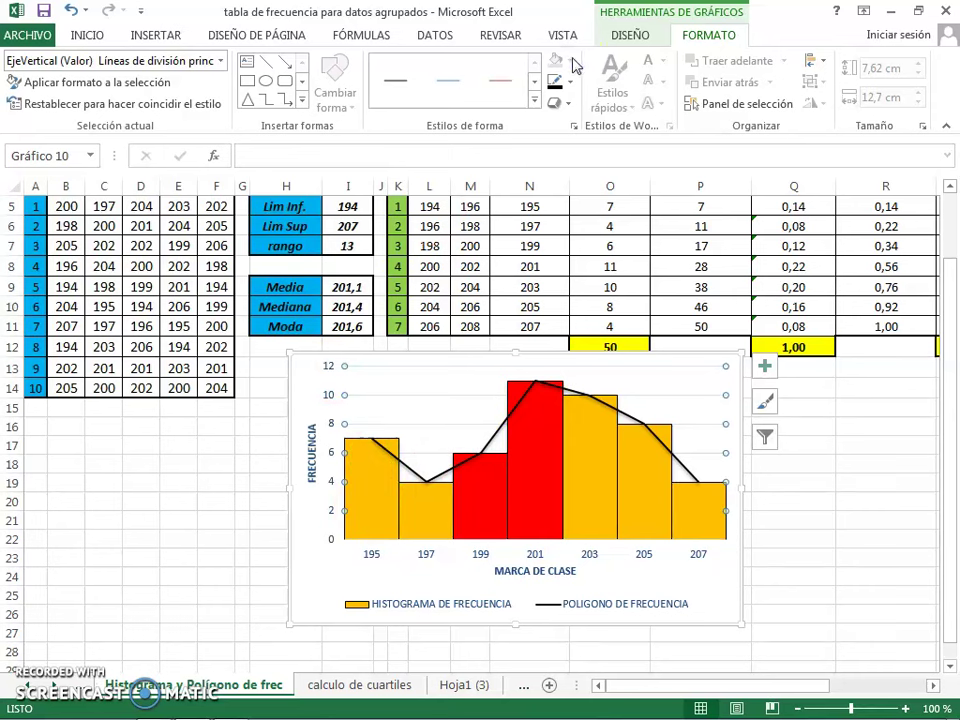
left_click(697, 37)
left_click(632, 37)
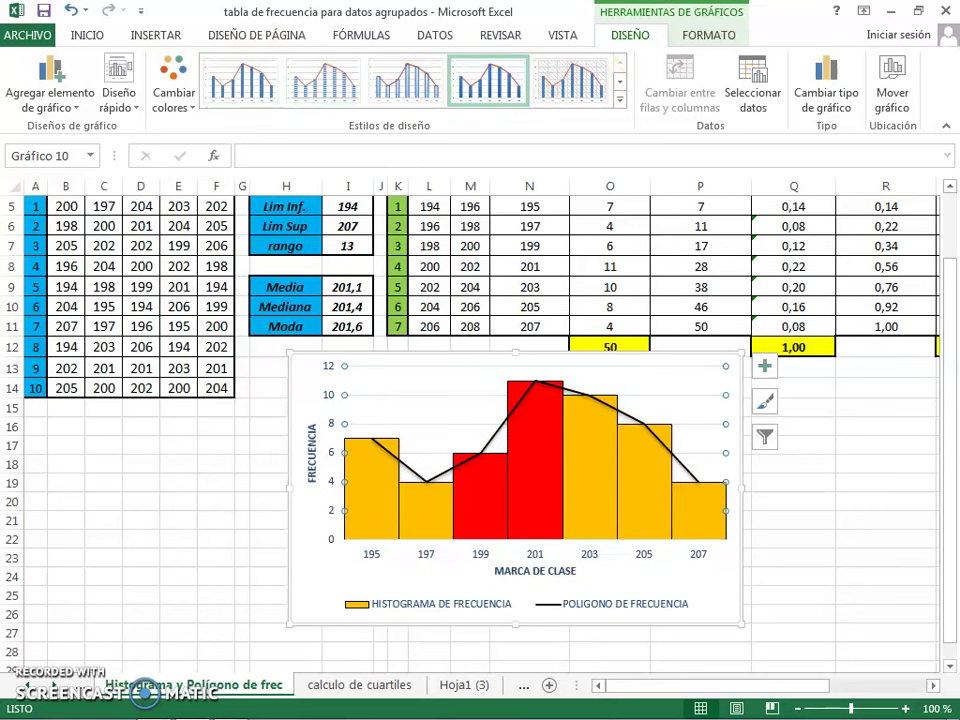
left_click(693, 35)
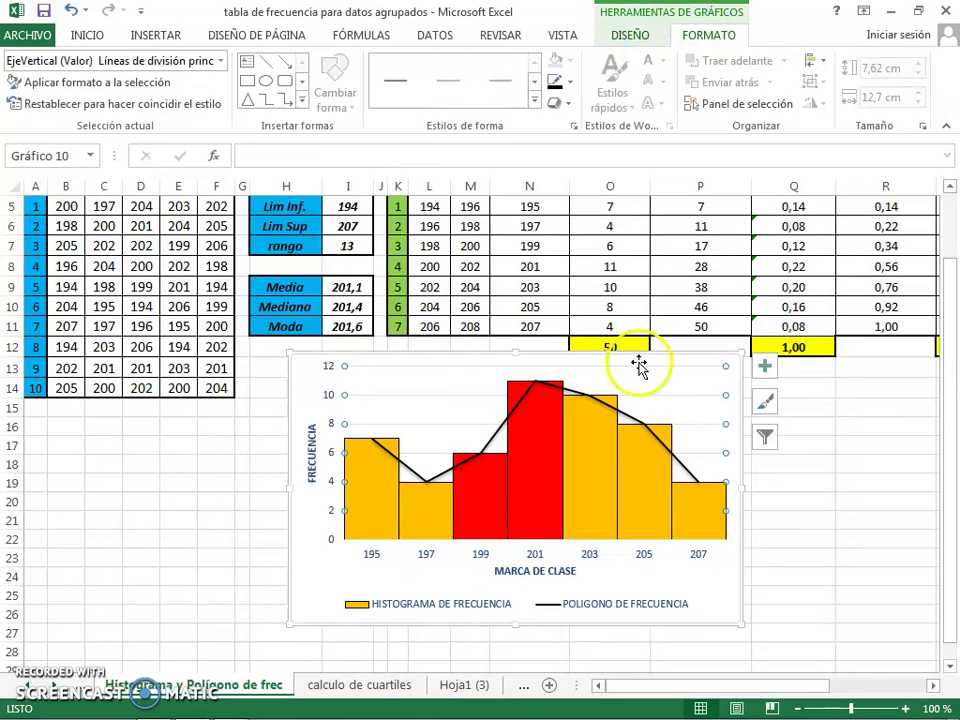
left_click(570, 88)
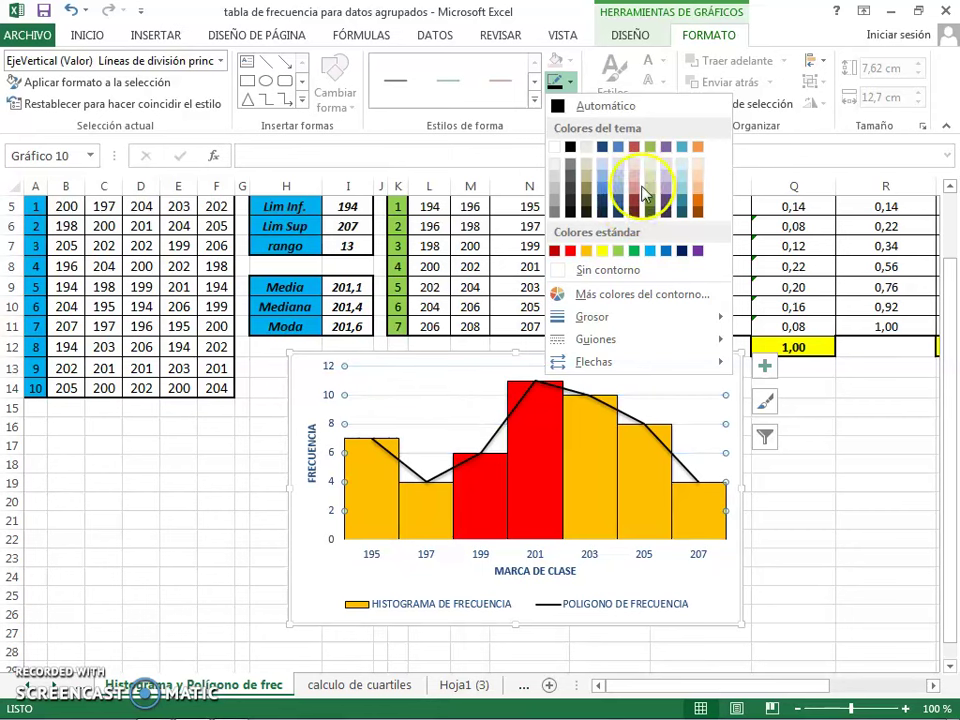
left_click(805, 478)
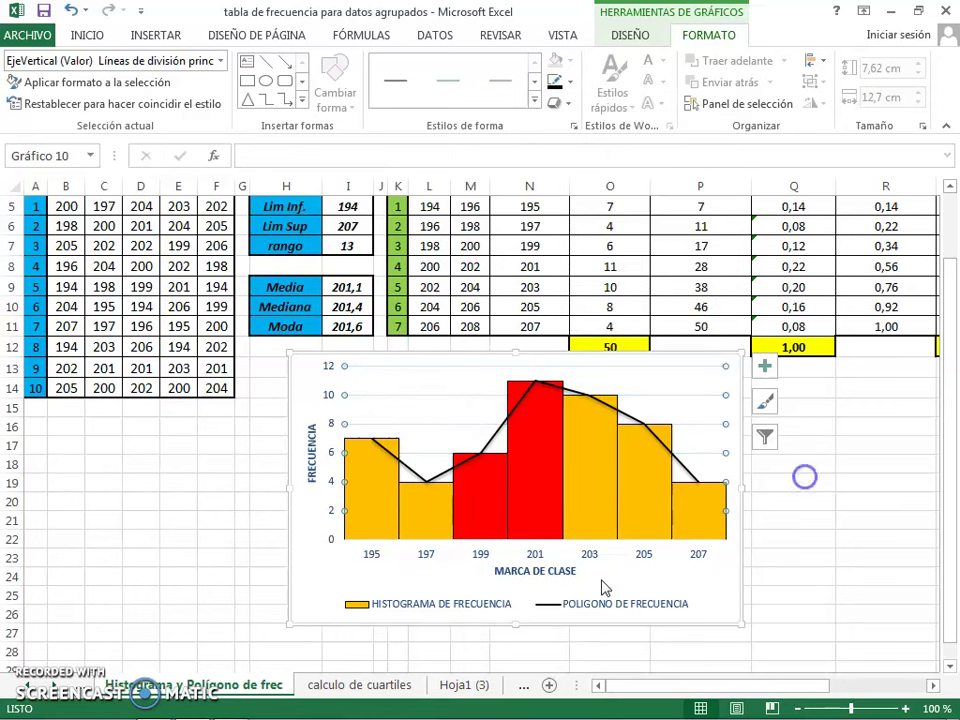
left_click(305, 373)
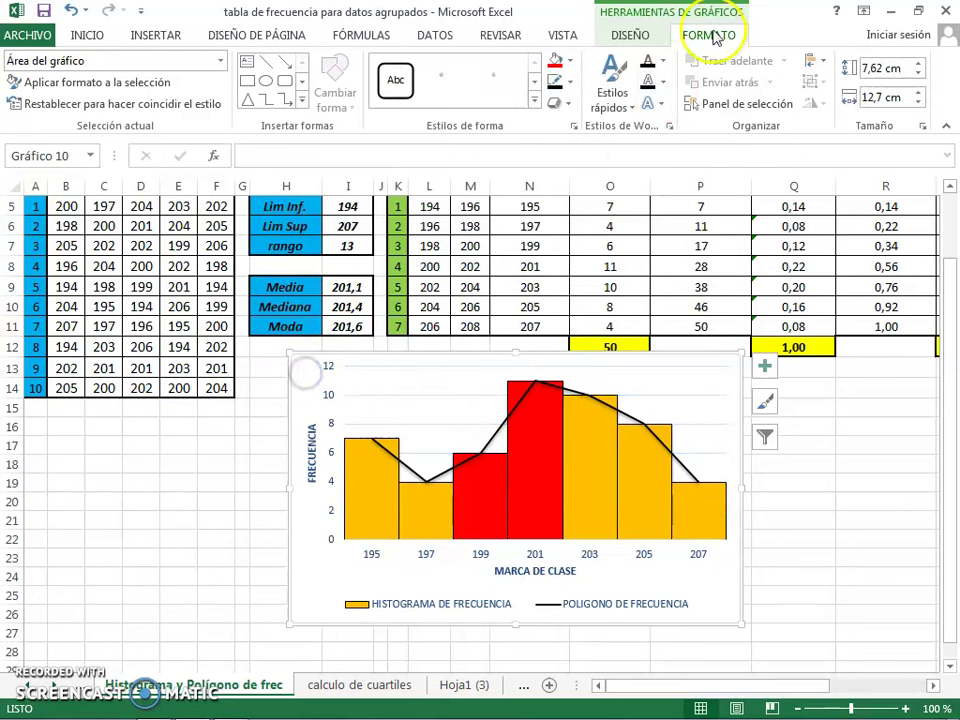
Apply a dark-outline shape style to the chart area and check the result
left_click(405, 83)
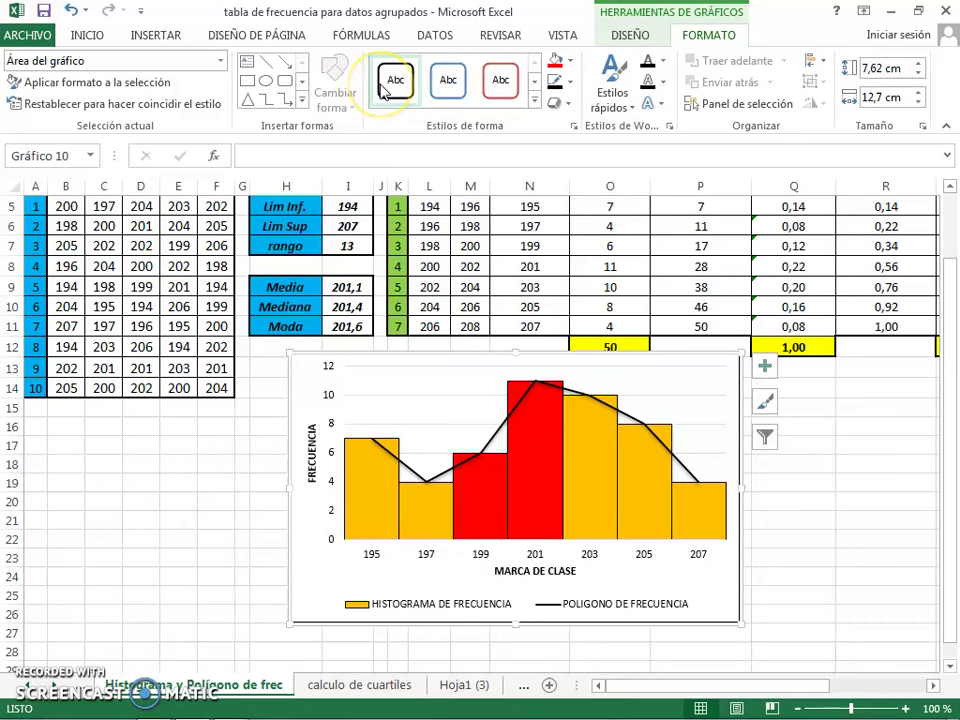
left_click(829, 466)
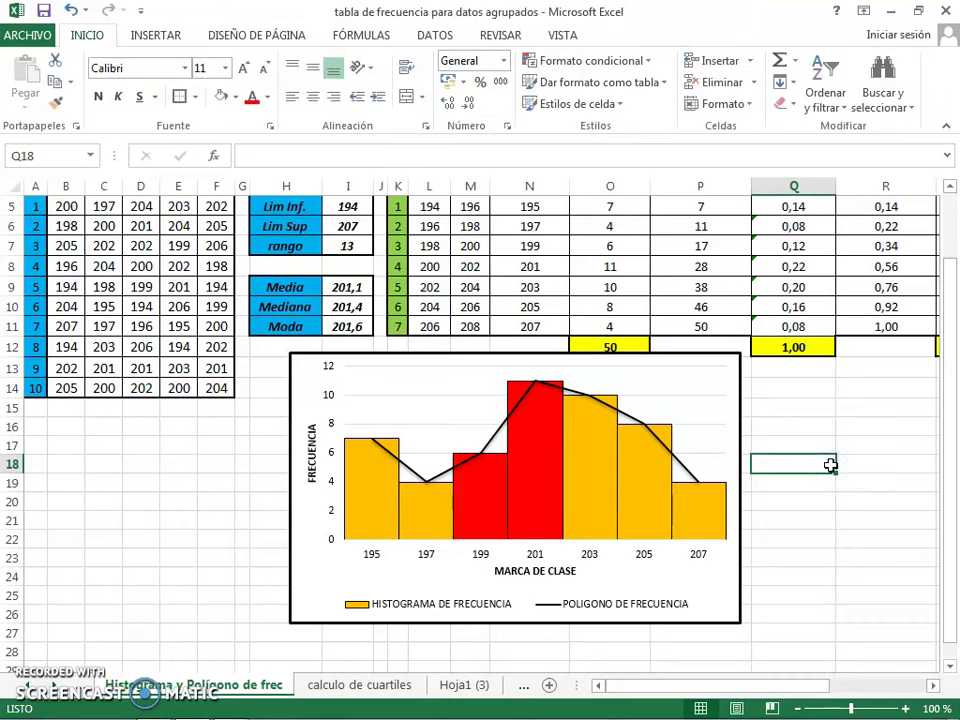
left_click(438, 398)
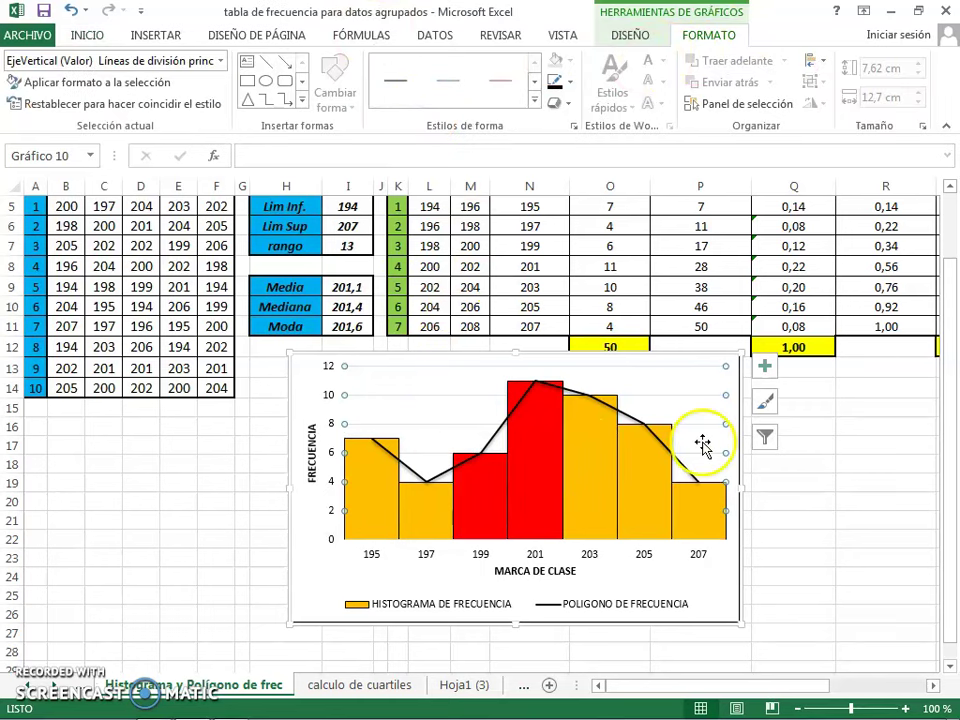
Apply the light blue gradient shape style to the whole chart background
mouse_move(453, 532)
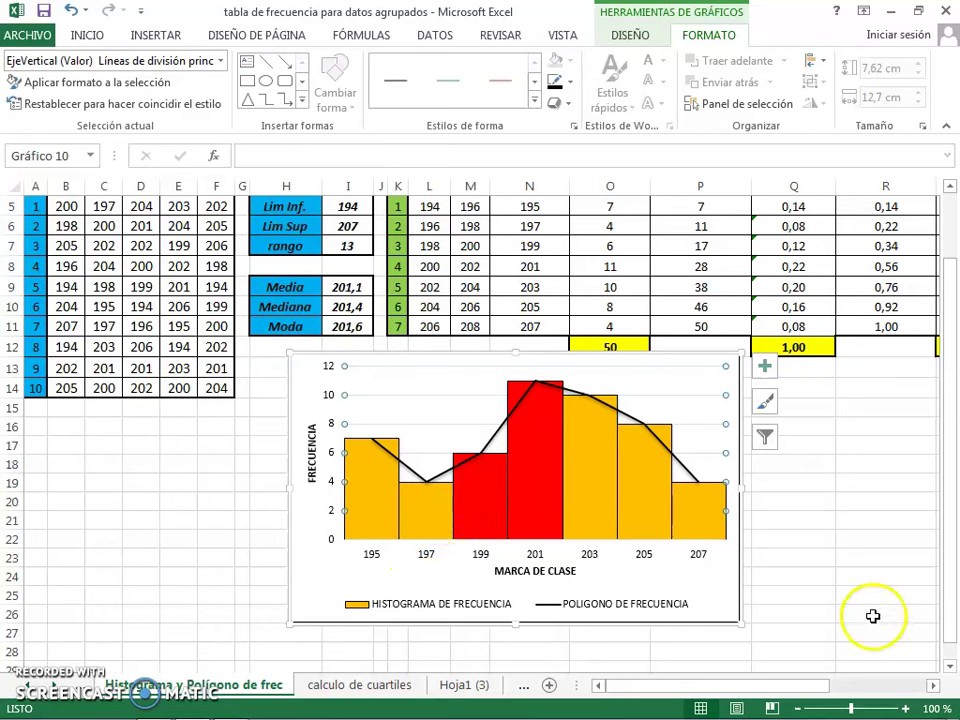
left_click(657, 398)
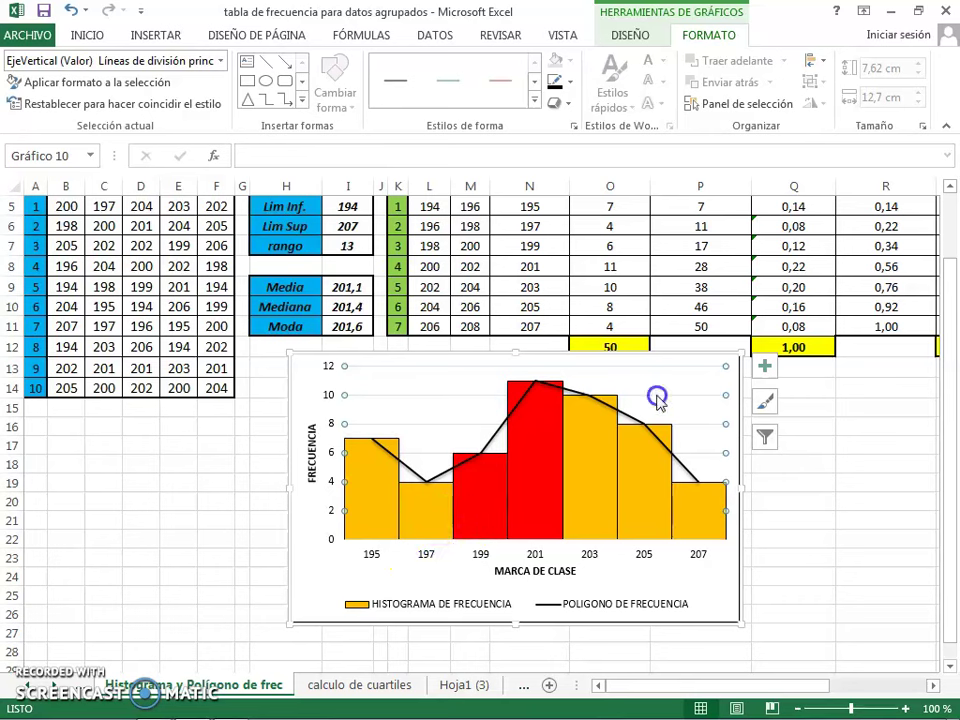
left_click(793, 596)
left_click(718, 596)
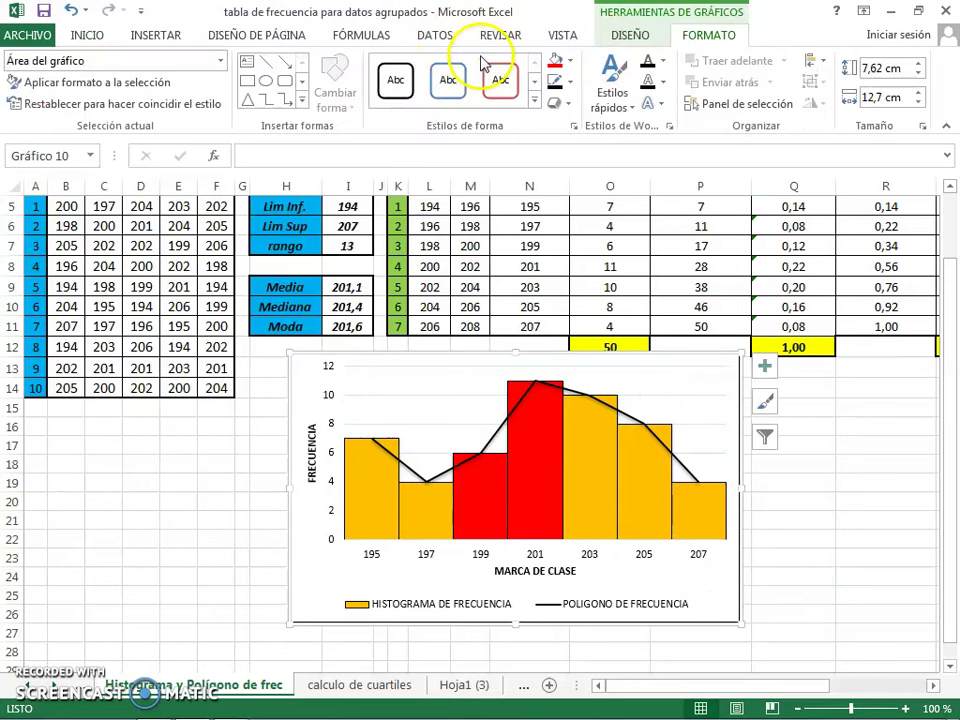
left_click(535, 100)
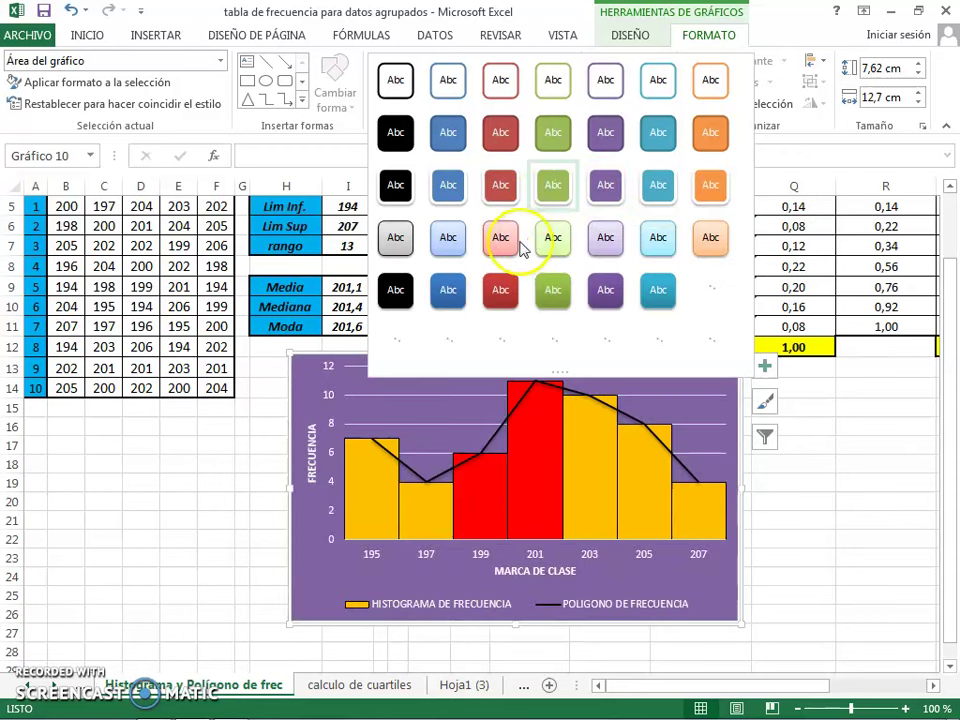
left_click(440, 250)
left_click(867, 554)
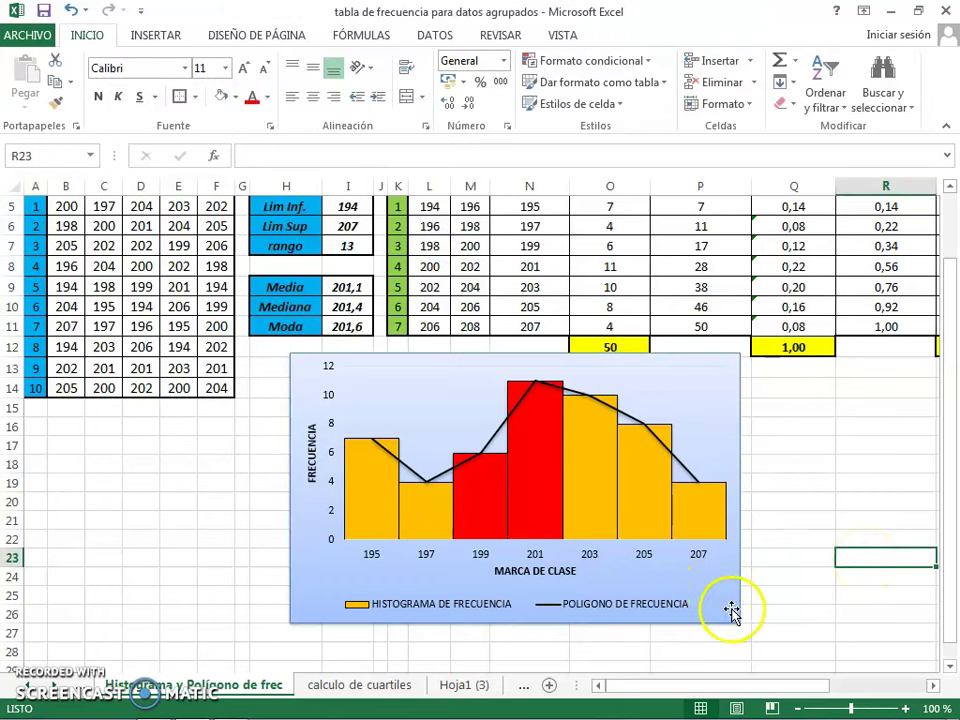
Make the MARCA DE CLASE and FRECUENCIA axis titles red
left_click(532, 572)
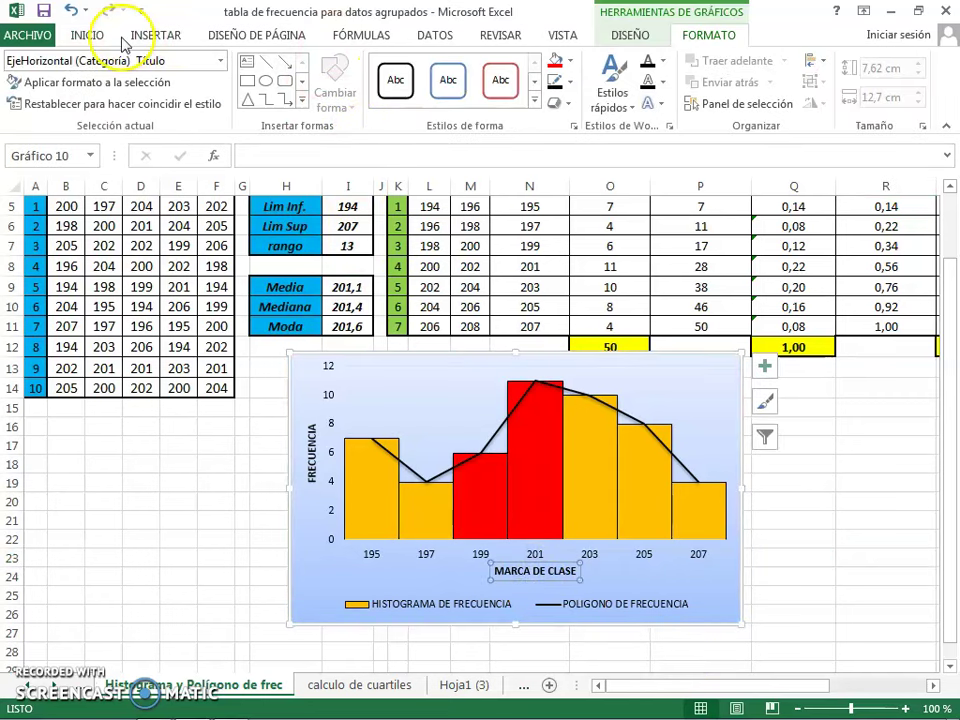
left_click(90, 38)
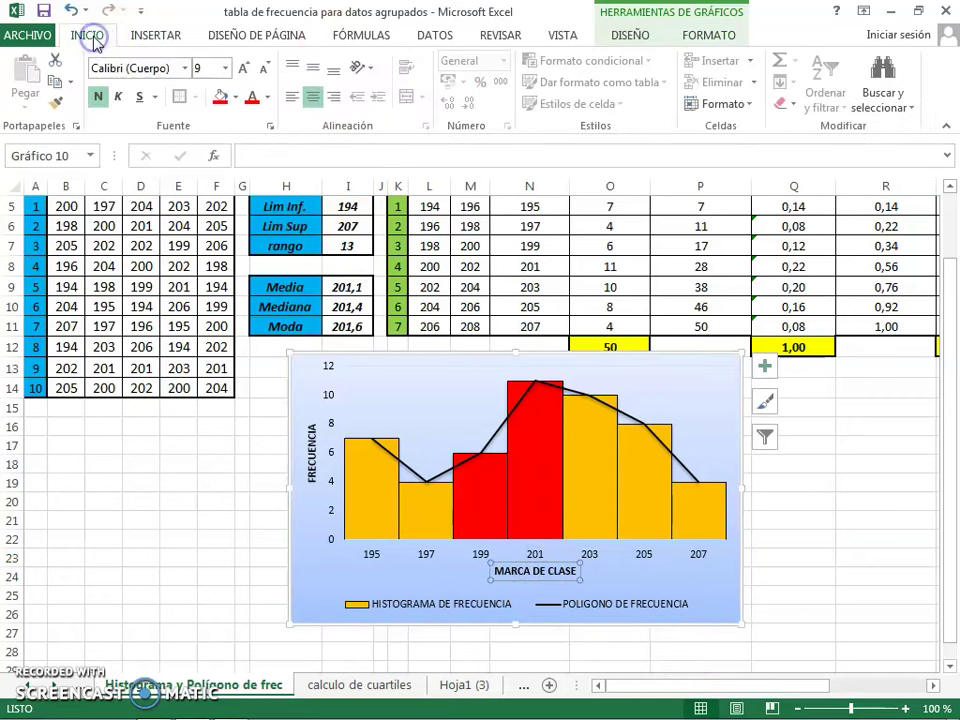
left_click(251, 103)
left_click(311, 450)
left_click(251, 98)
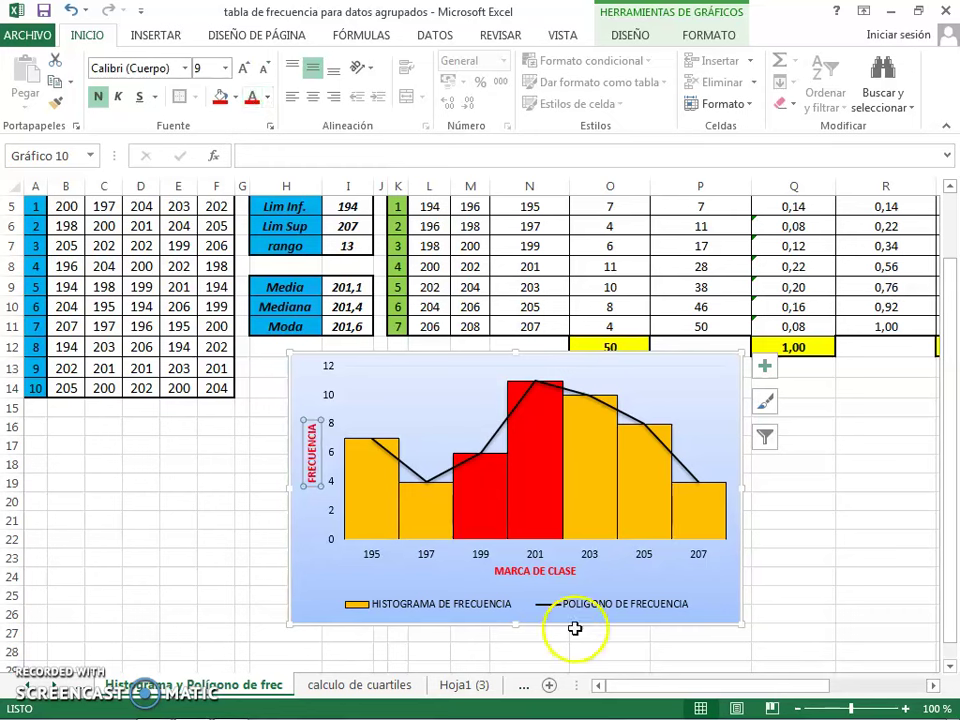
Set the chart legend's font colour to purple
left_click(599, 604)
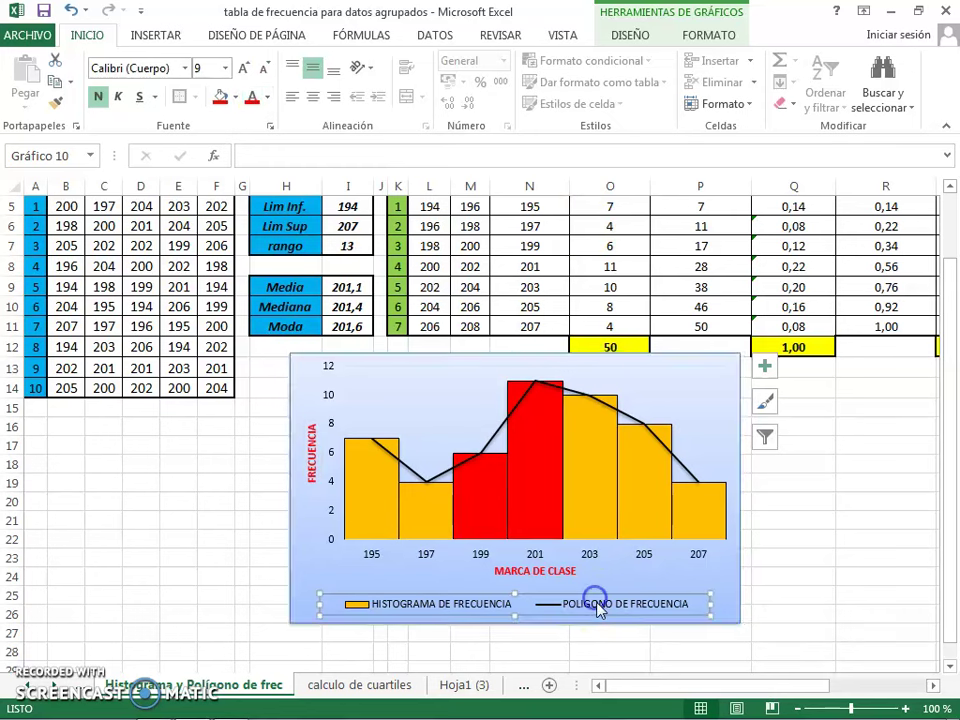
left_click(267, 97)
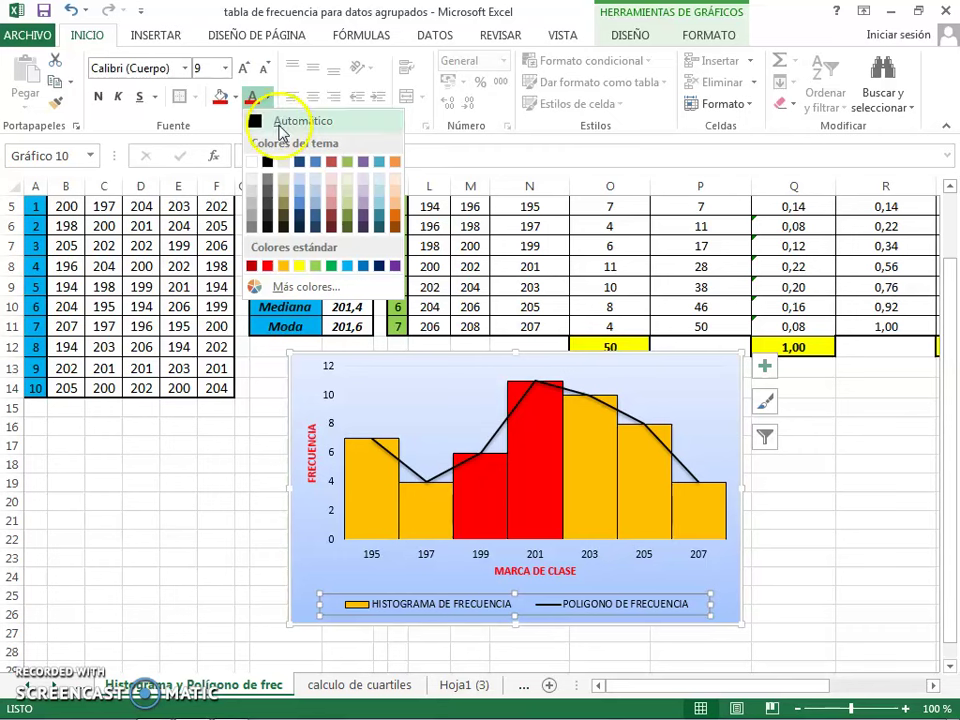
left_click(395, 267)
left_click(814, 557)
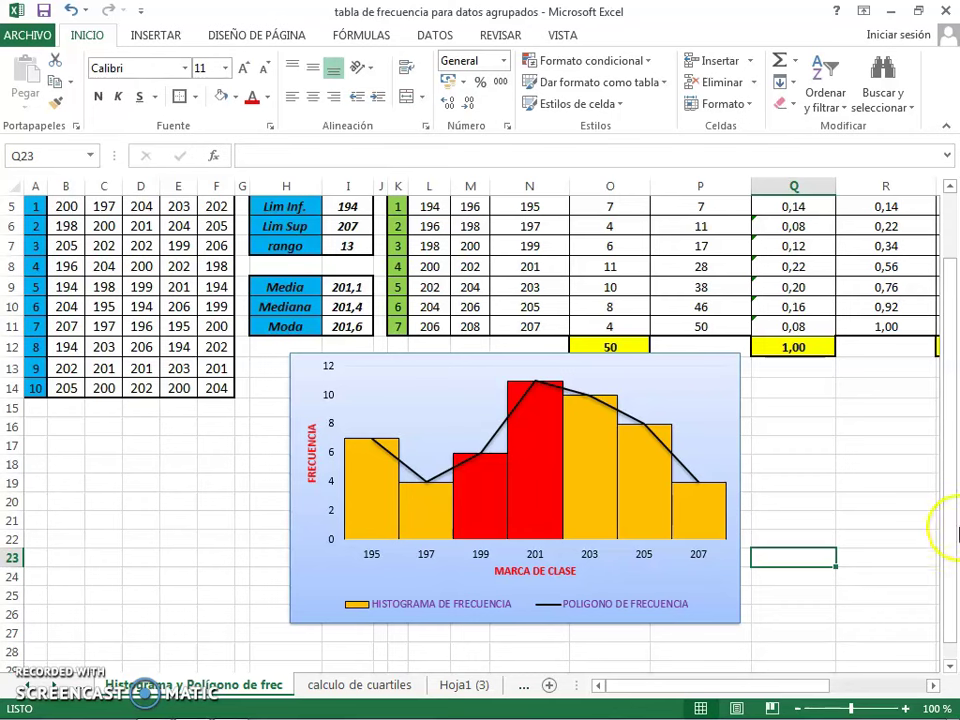
Make the chart slightly shorter by raising its bottom edge, then return to the sheet's top
left_click_drag(952, 393, 953, 225)
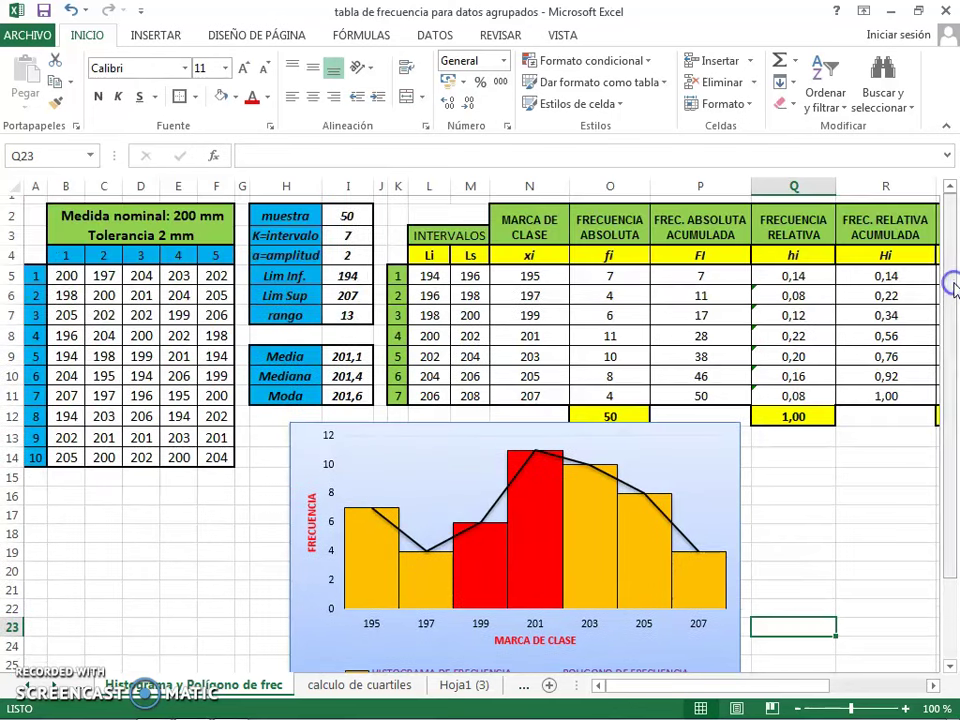
scroll(831, 518, "down", 2)
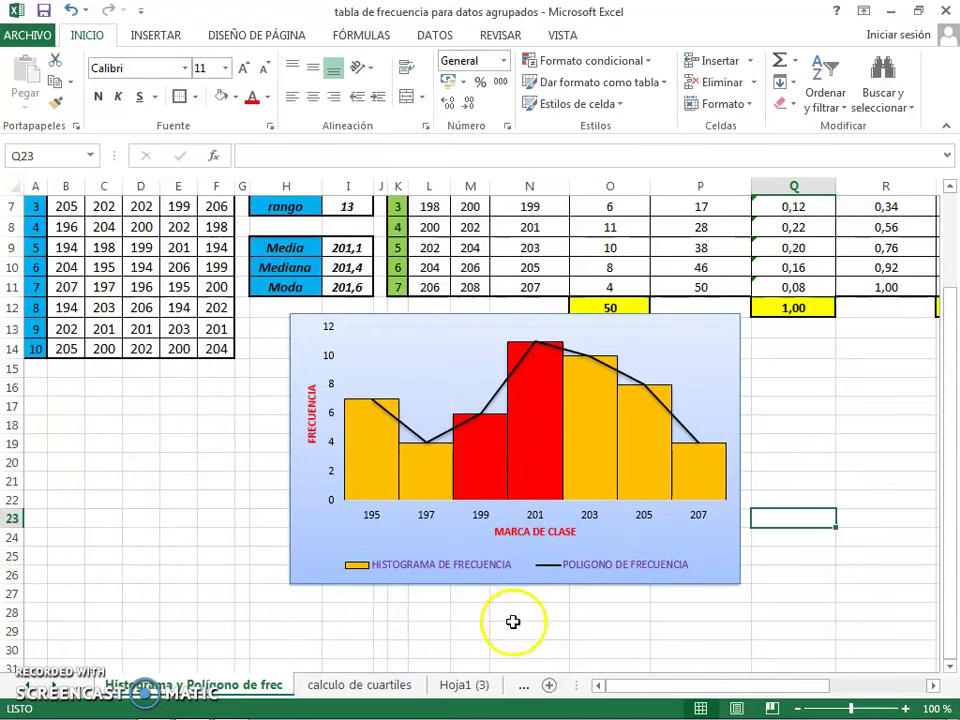
left_click(519, 572)
left_click(707, 530)
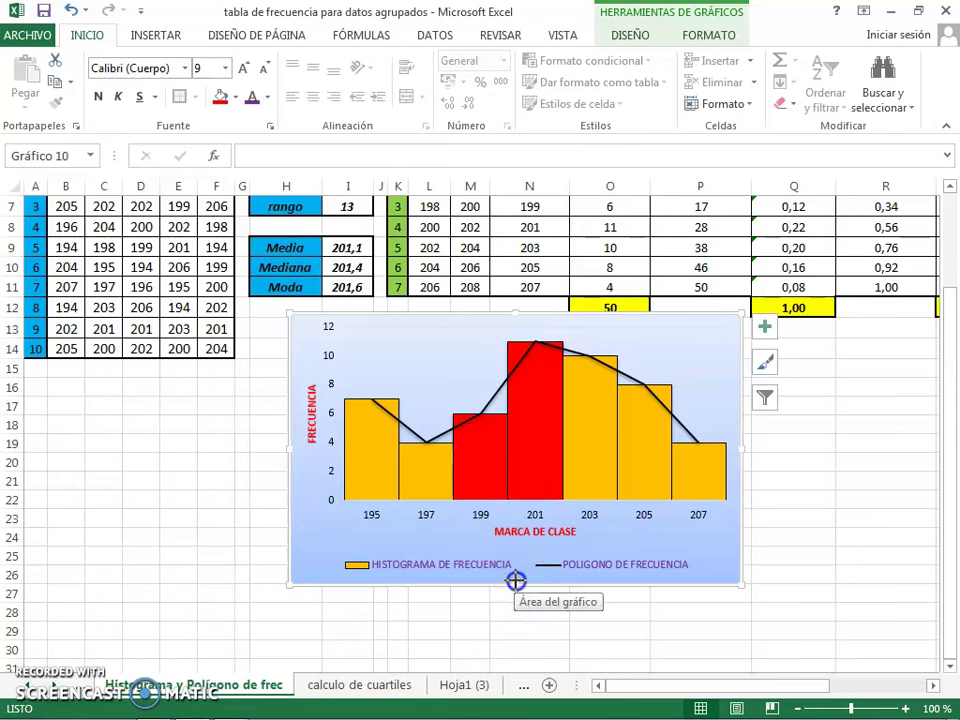
left_click_drag(513, 584, 514, 554)
scroll(824, 554, "down", 1)
scroll(824, 554, "up", 1)
scroll(826, 554, "up", 1)
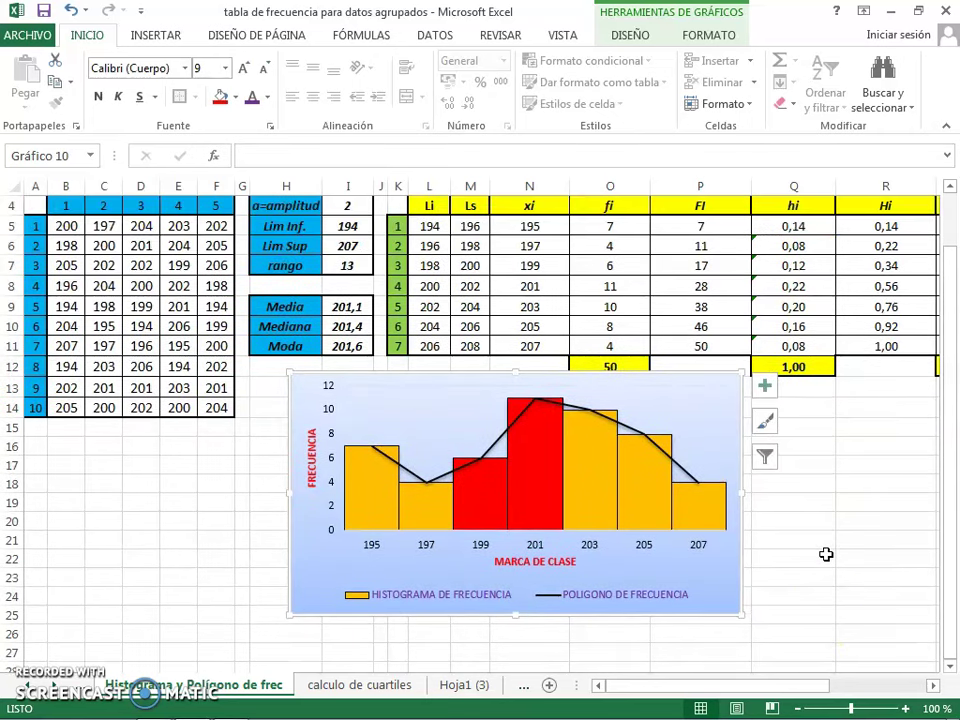
scroll(826, 554, "up", 1)
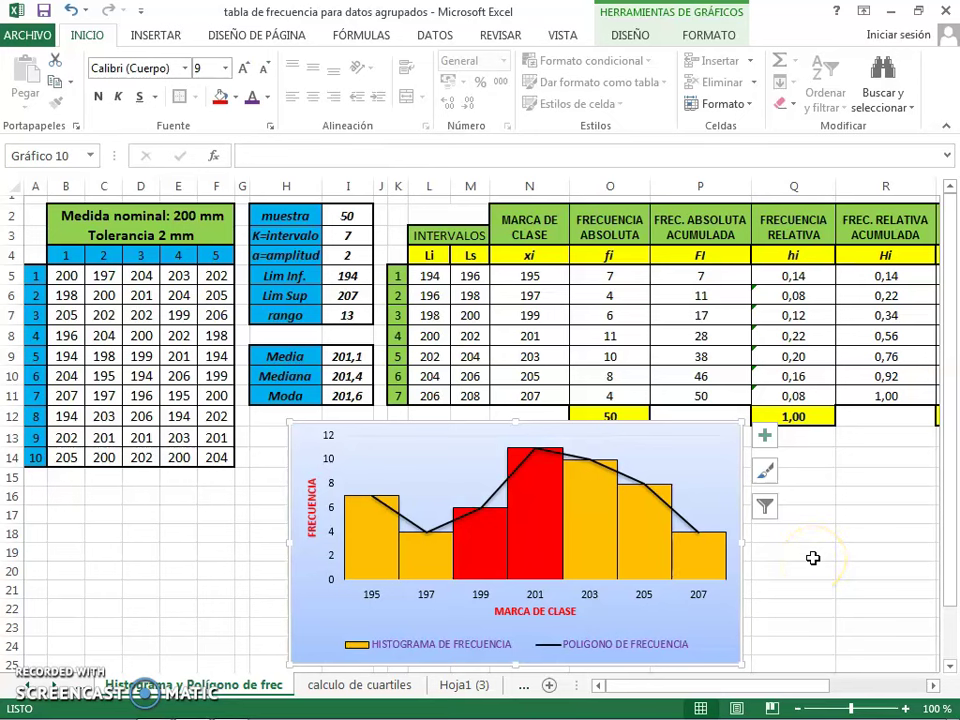
Nudge the histogram and frequency polygon chart down below row 12, clear of the totals row
left_click(818, 558)
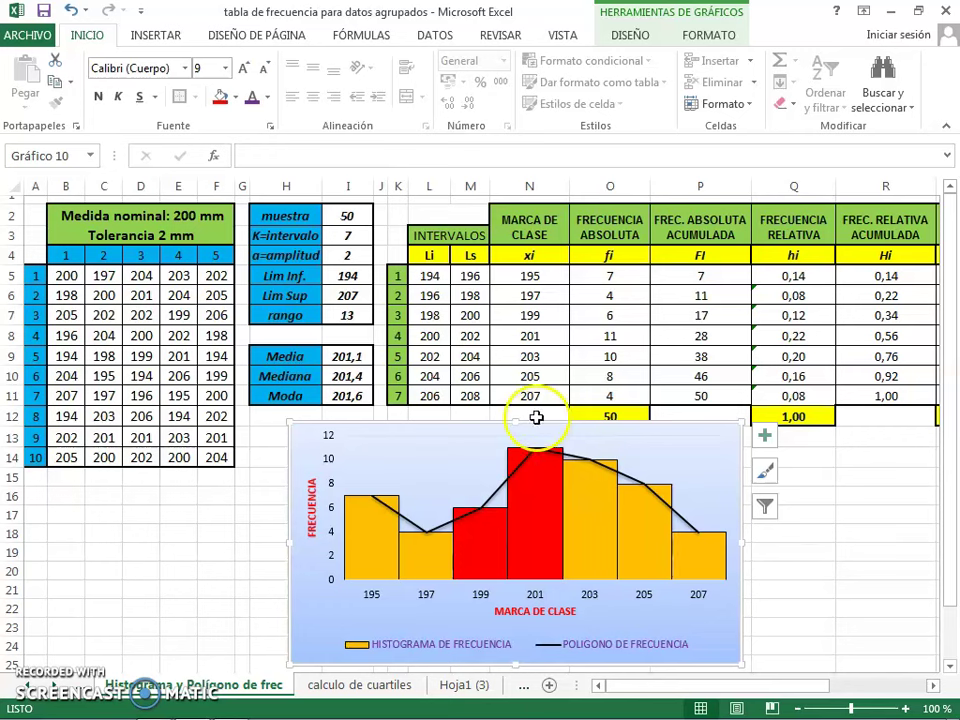
left_click_drag(522, 430, 522, 431)
left_click(846, 546)
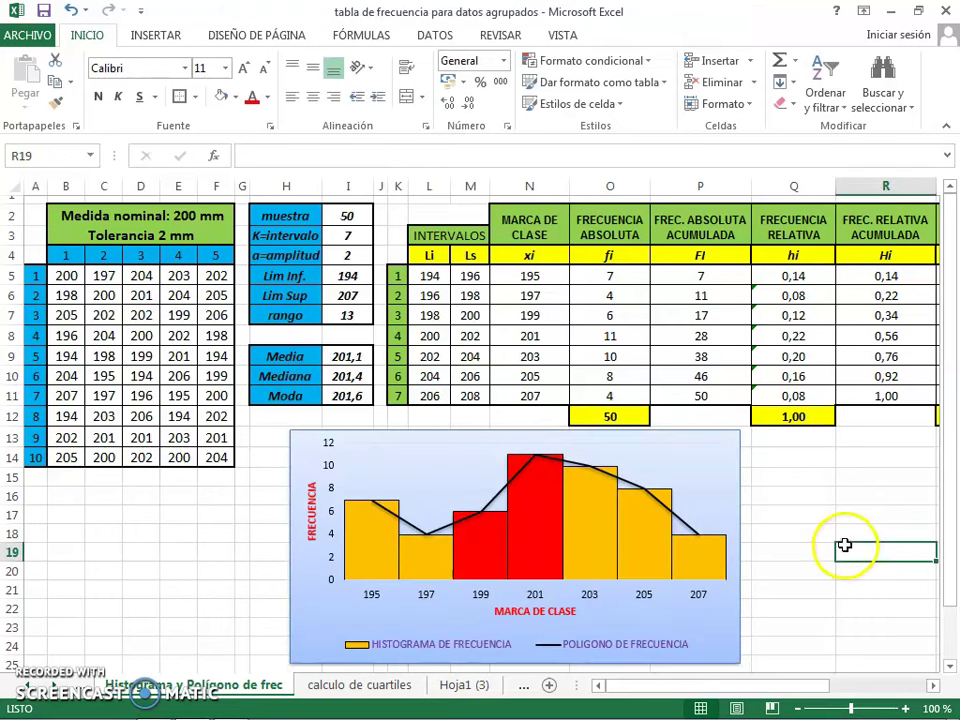